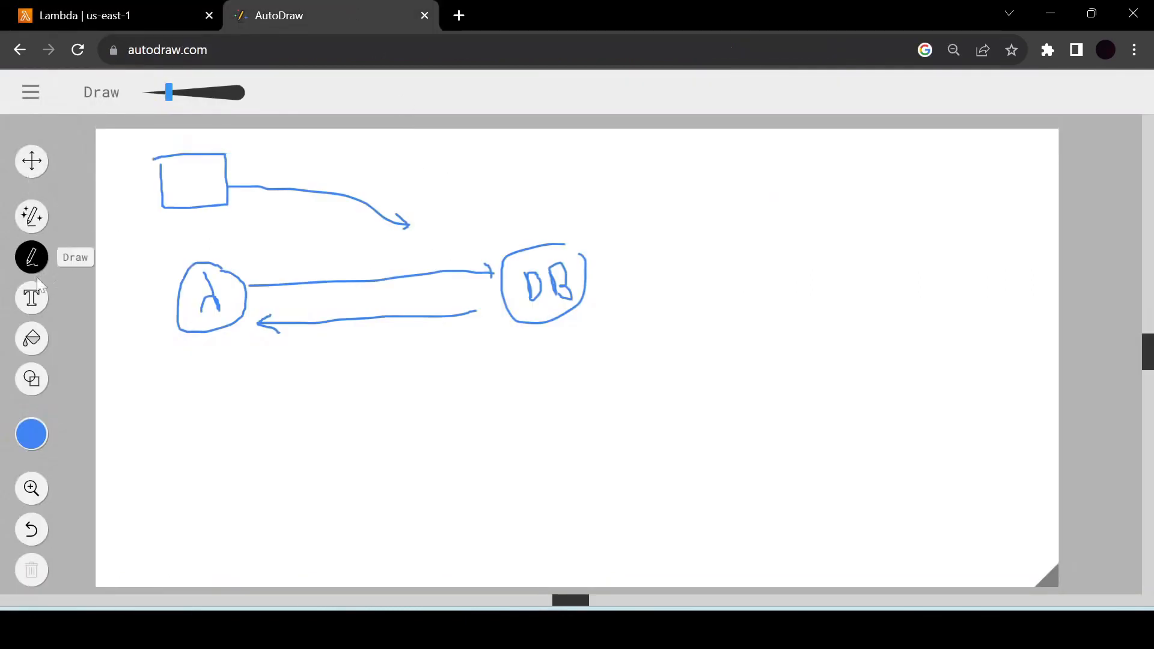
Draw a circled lambda symbol freehand below the existing Lambda and DB sketch.
mouse_move(242, 401)
mouse_down()
mouse_move(268, 443)
mouse_move(237, 441)
mouse_up()
mouse_move(248, 378)
mouse_down()
mouse_move(265, 474)
mouse_move(237, 369)
mouse_up()
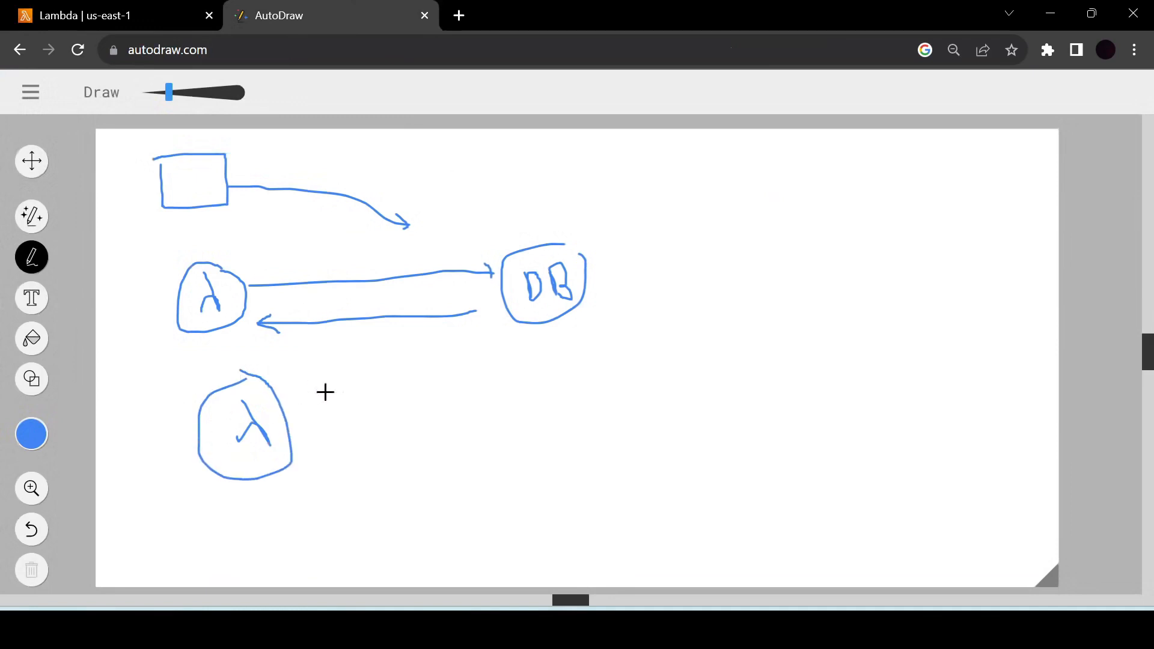
mouse_move(292, 433)
mouse_down()
mouse_move(362, 433)
mouse_move(289, 432)
mouse_move(311, 441)
mouse_up()
Switch to the Lambda console and name the new test event test1.
click(138, 17)
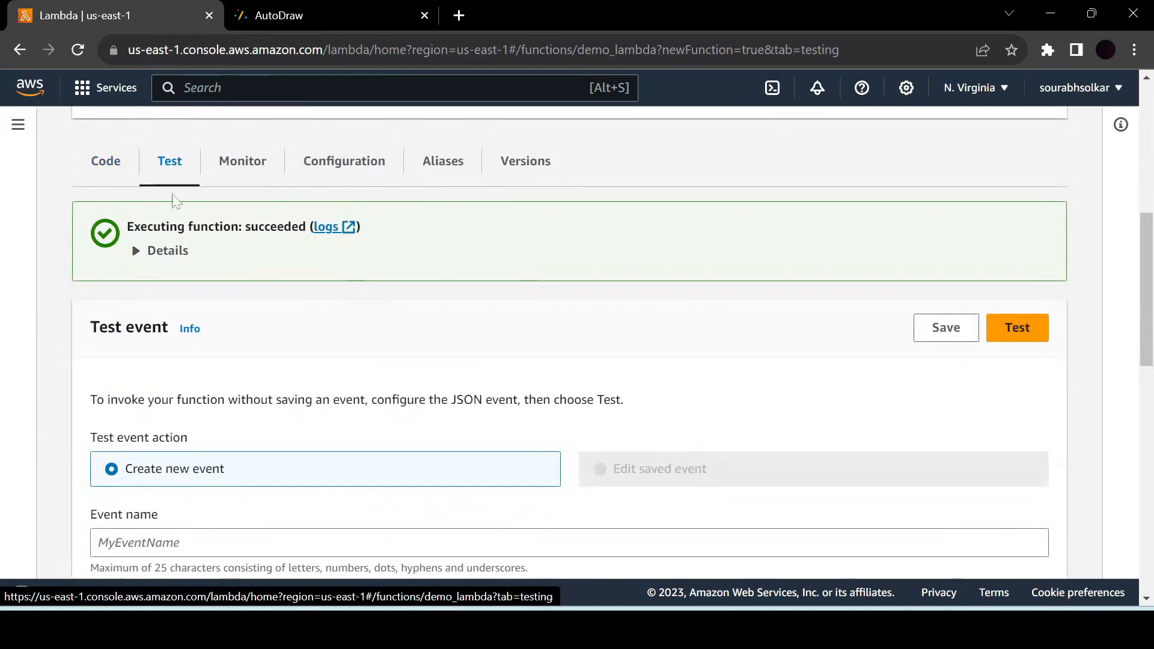
scroll(357, 360, down, 3)
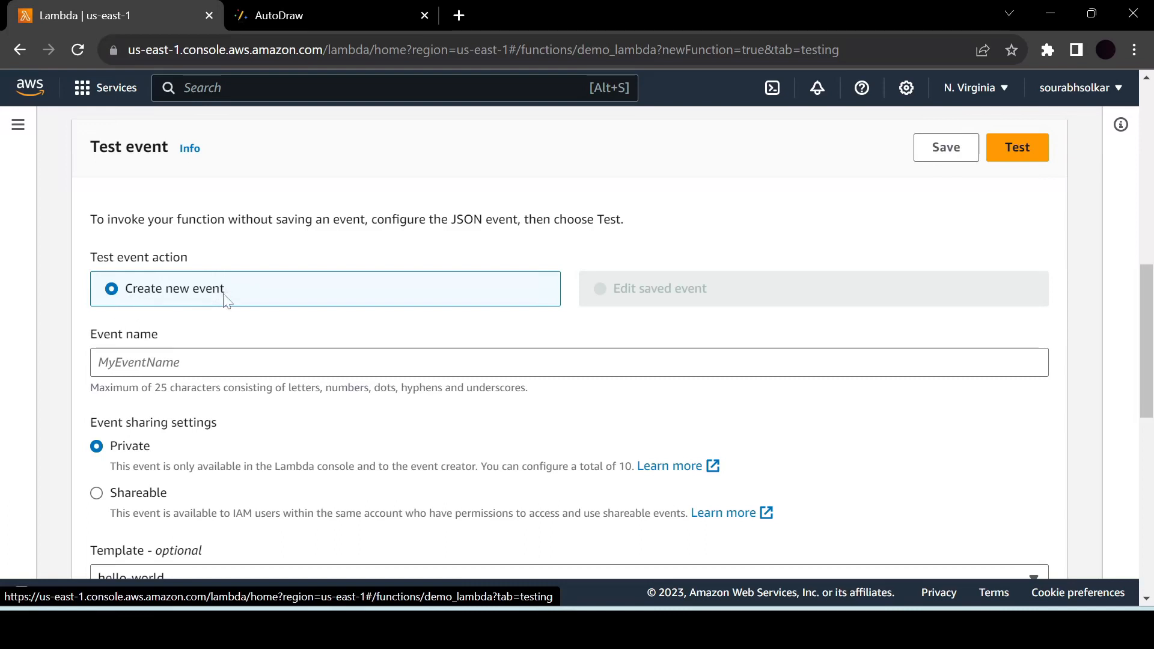
click(231, 363)
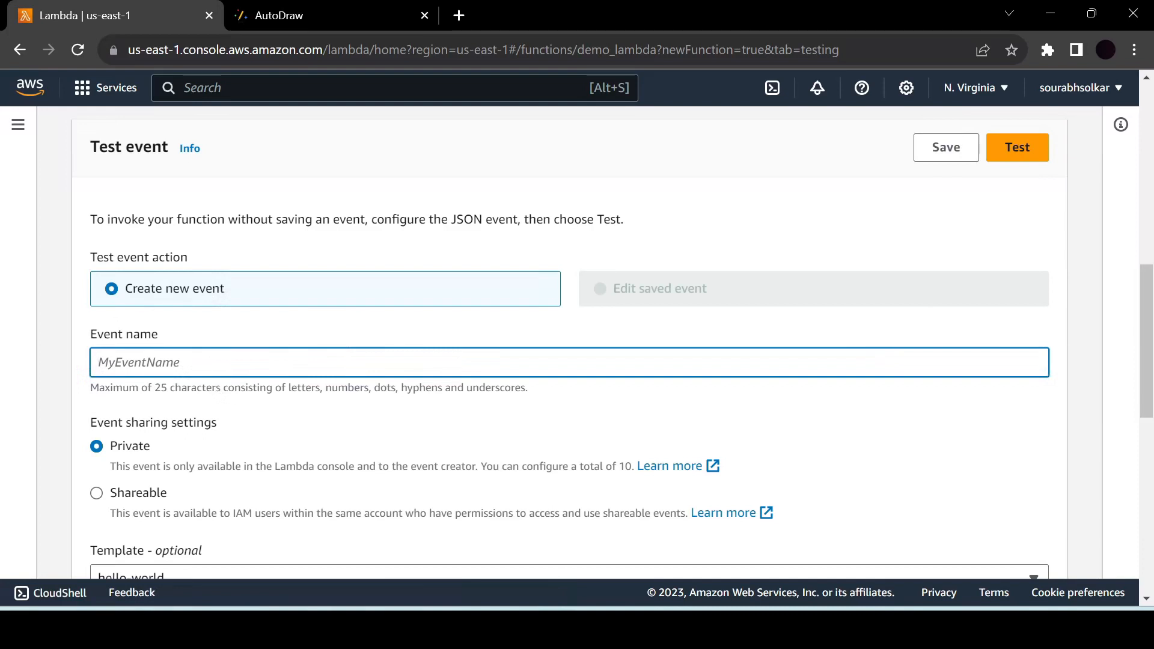
text(t)
Load the API Gateway Http API template into the test event and examine its sample JSON.
scroll(228, 493, down, 1)
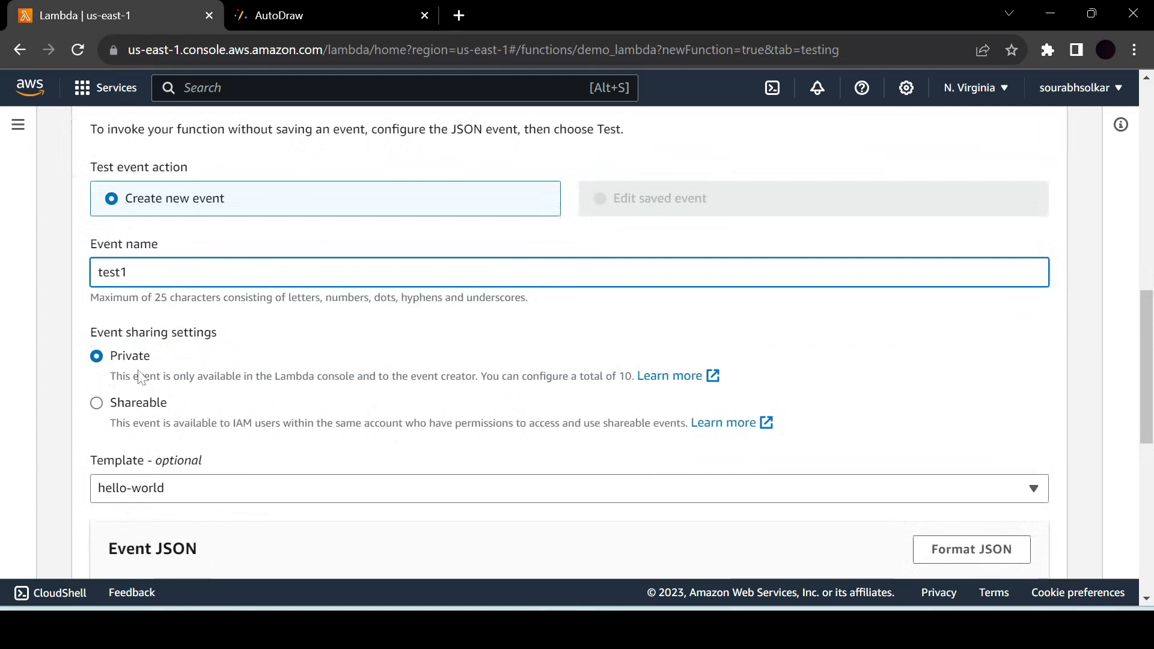
scroll(140, 377, down, 2)
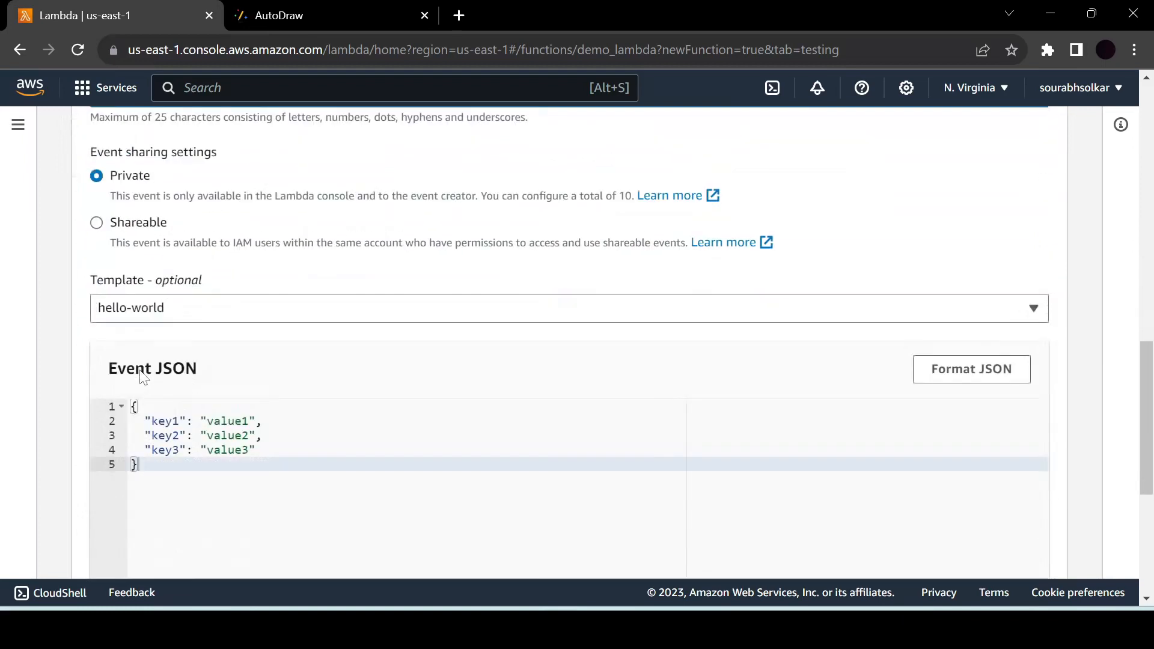
click(190, 316)
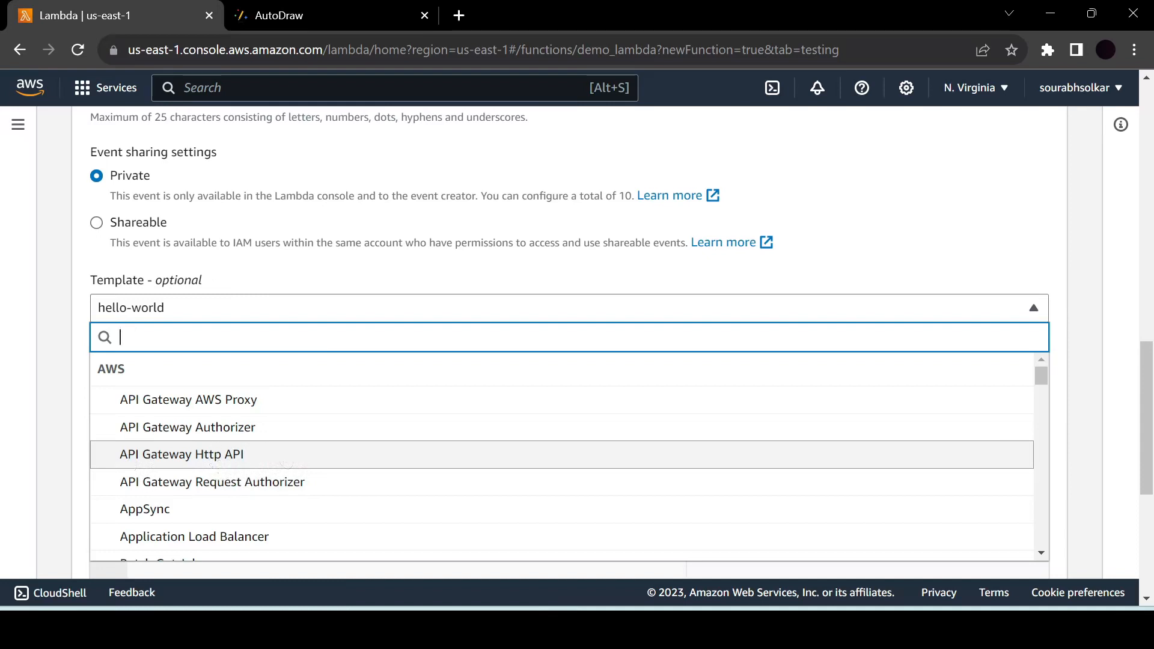
click(216, 457)
scroll(806, 220, down, 5)
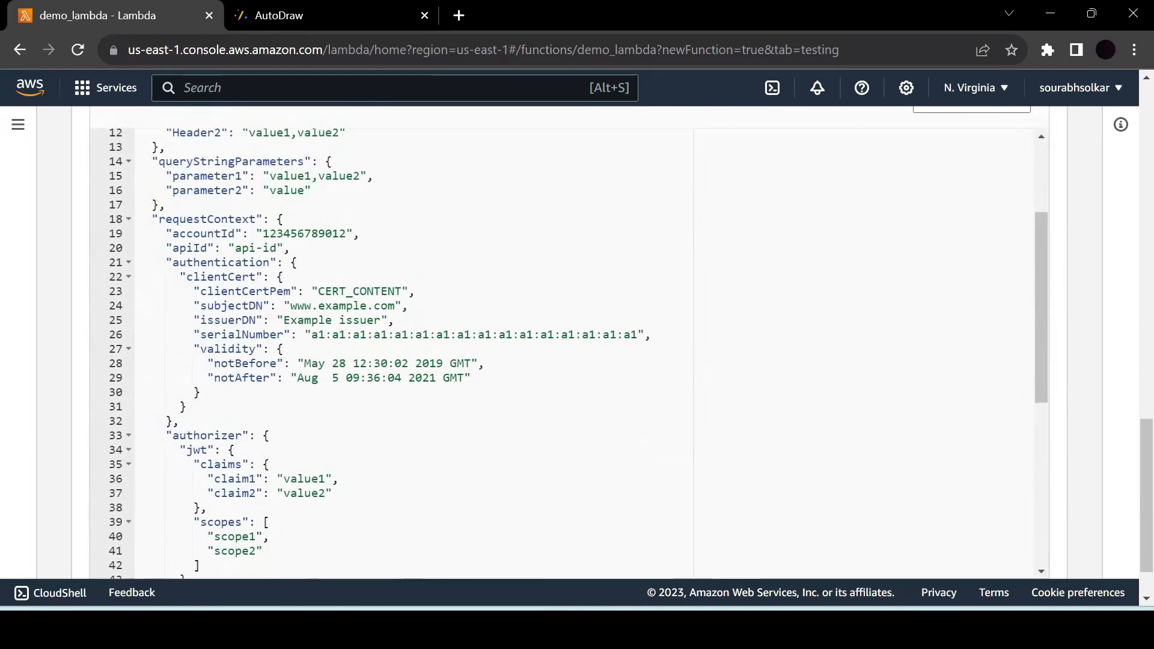
scroll(565, 353, up, 3)
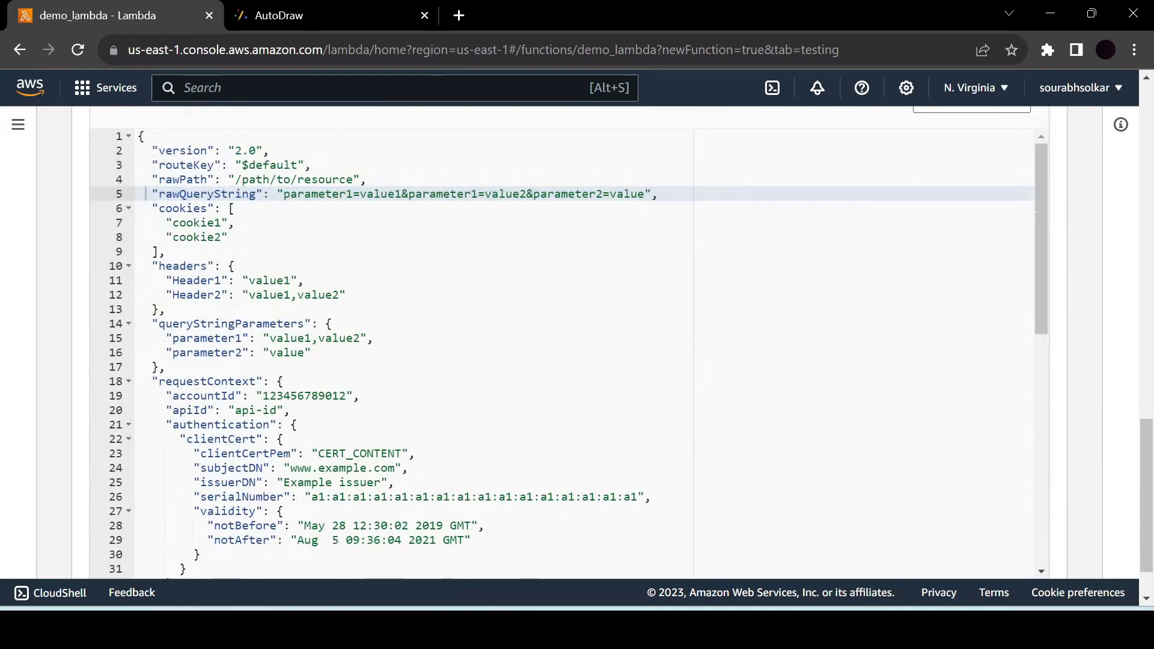
drag(138, 136, 186, 569)
click(380, 385)
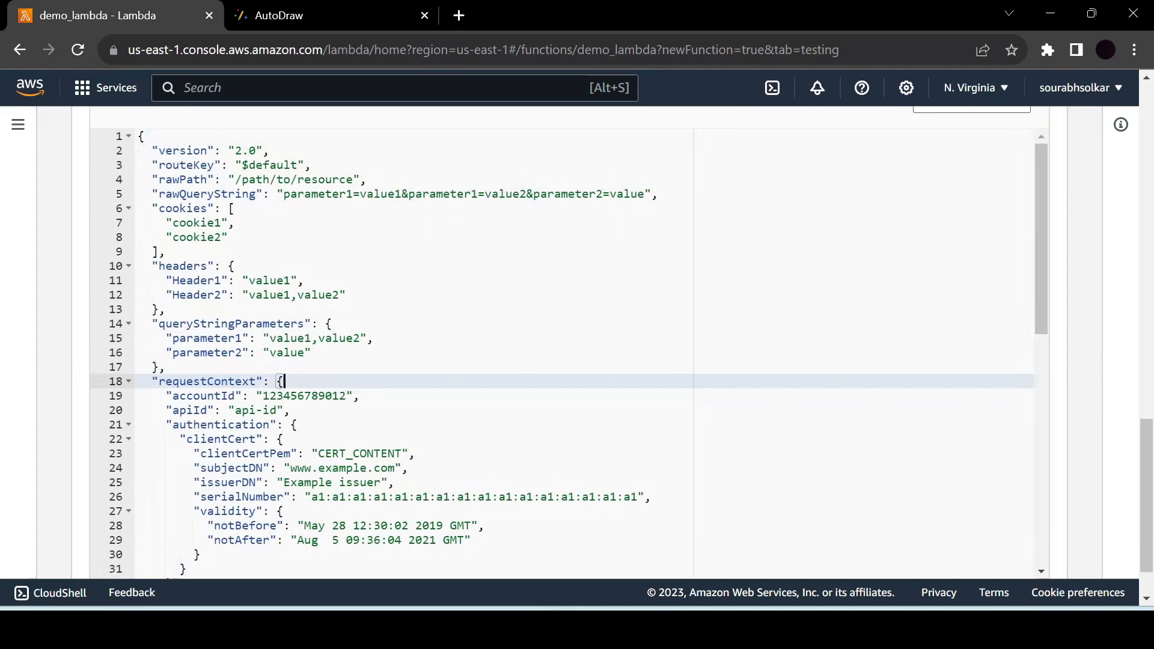
scroll(332, 404, up, 6)
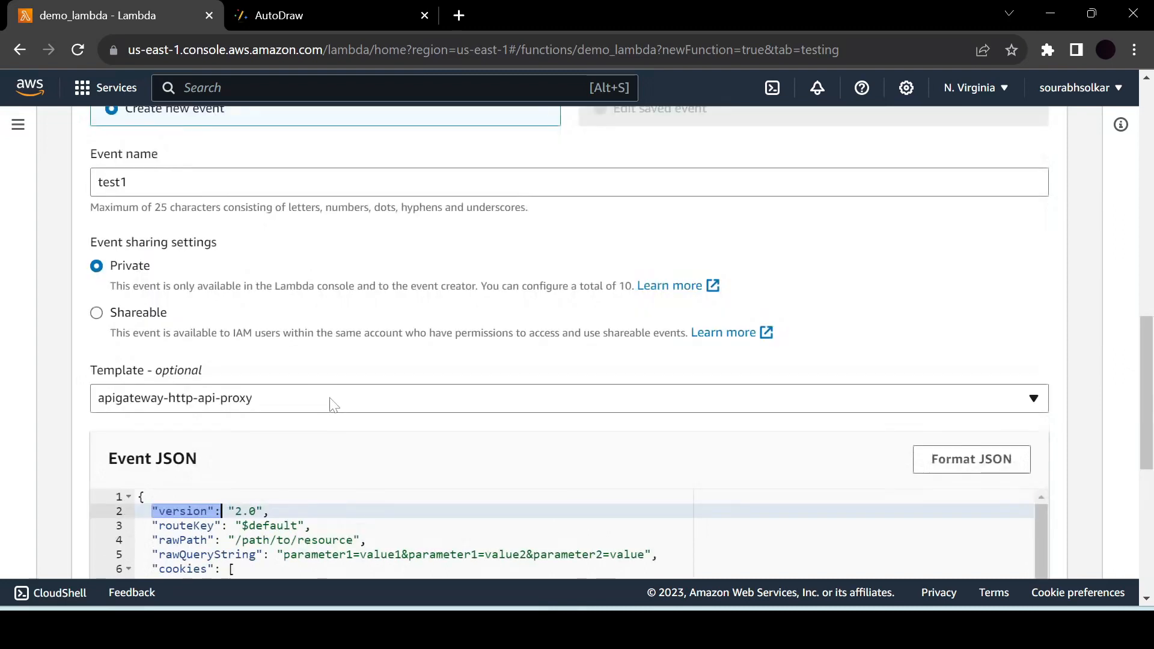
Find the Hello World template and apply it to the test event.
click(332, 405)
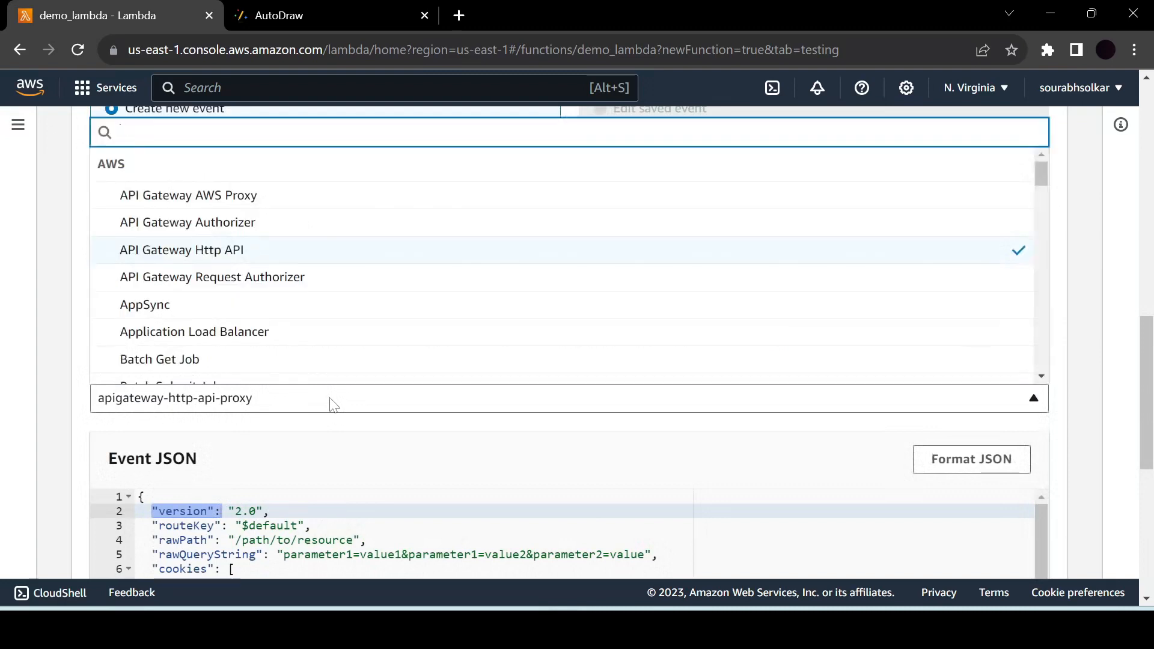
text(hee)
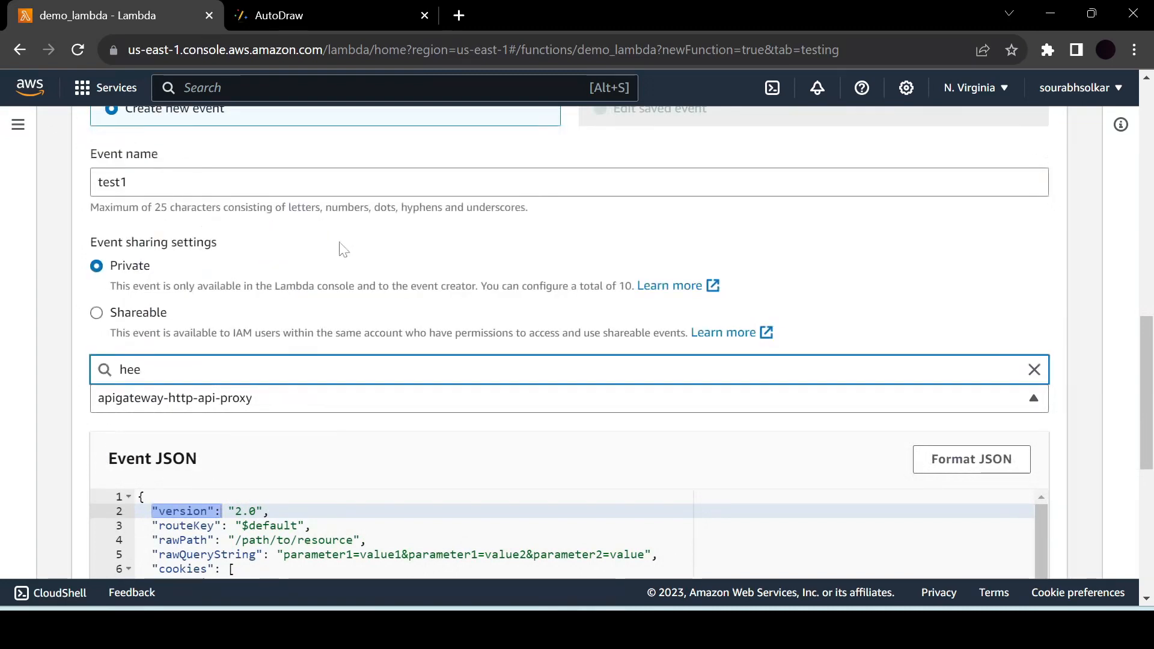
key(BackSpace)
text(ll)
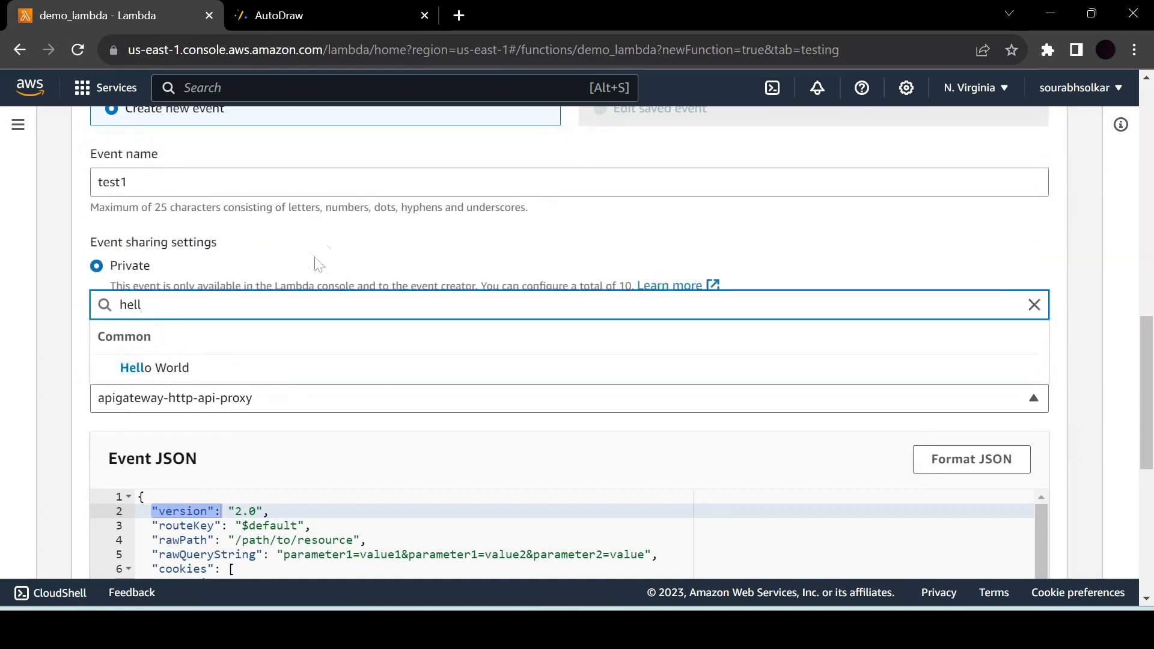
click(185, 371)
Clear the whole event JSON and run the function test with the empty event.
scroll(335, 443, down, 3)
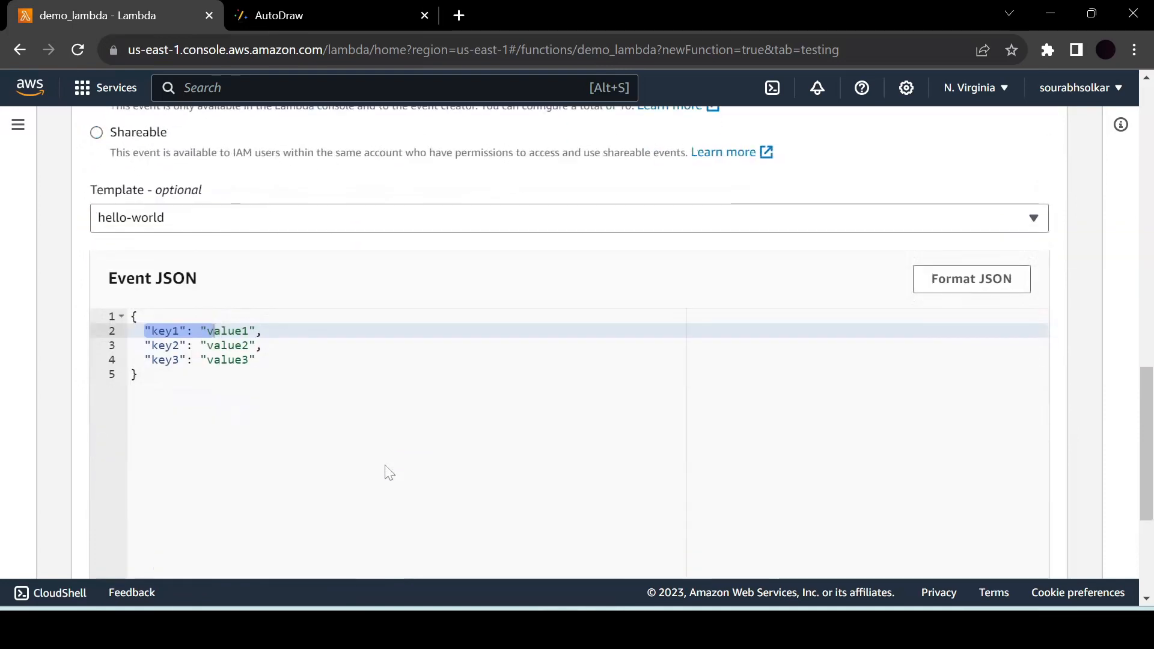
drag(386, 471, 131, 316)
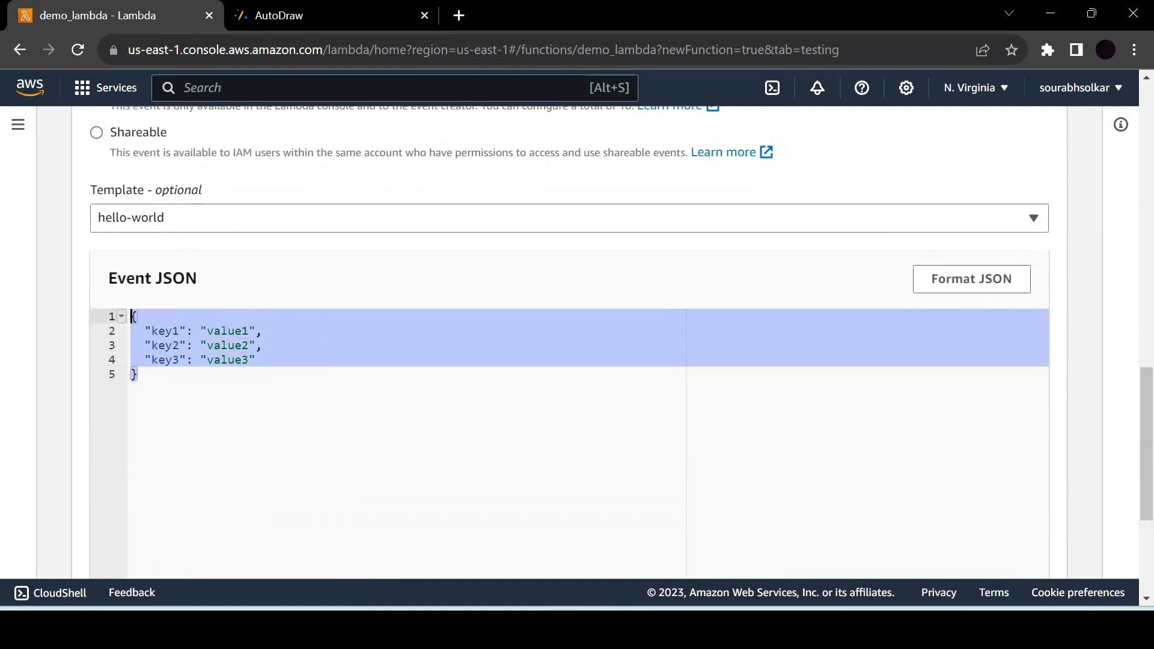
key(BackSpace)
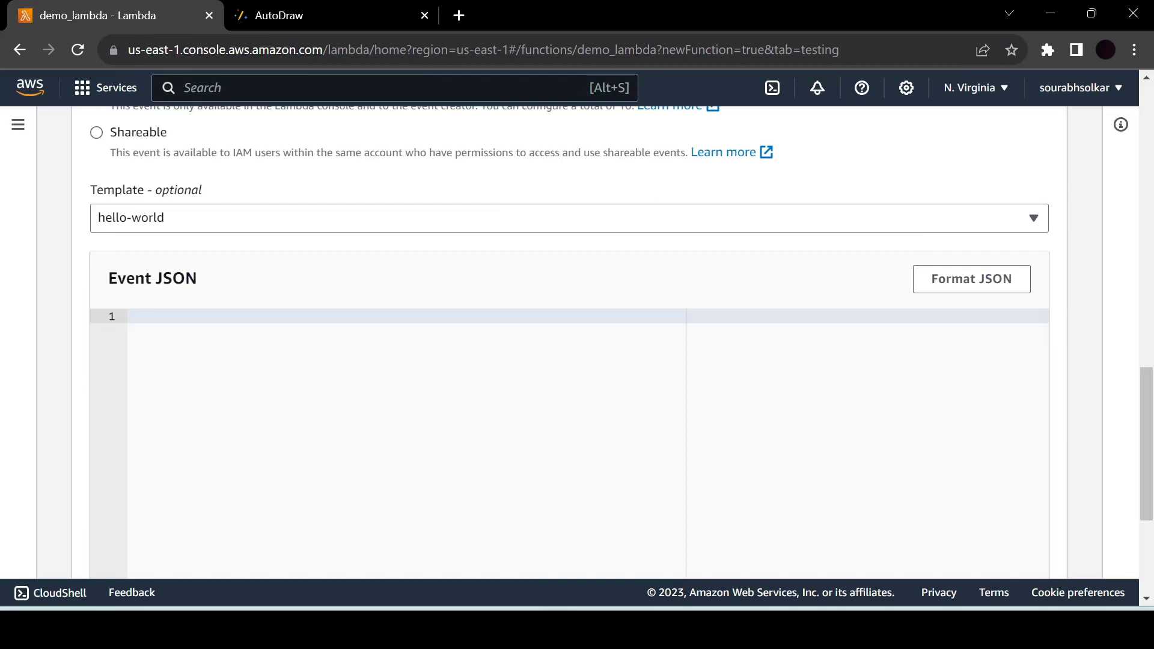
drag(1148, 432, 1135, 282)
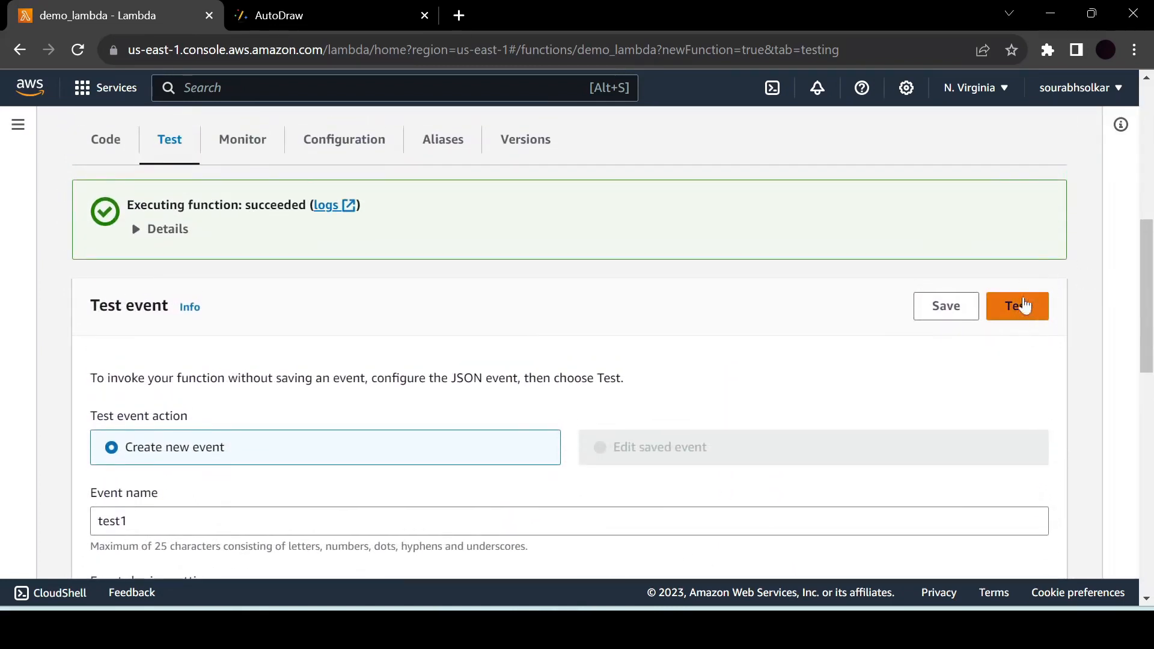
click(1026, 313)
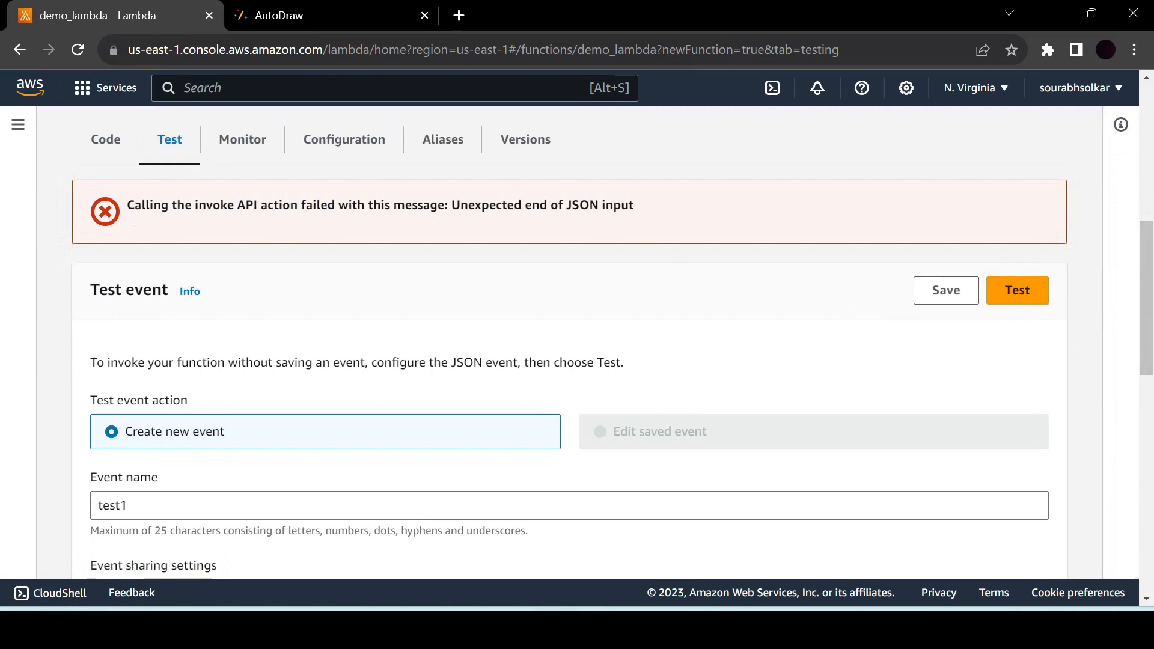
Enter an empty JSON object as the event JSON and run the function test again.
scroll(577, 342, down, 6)
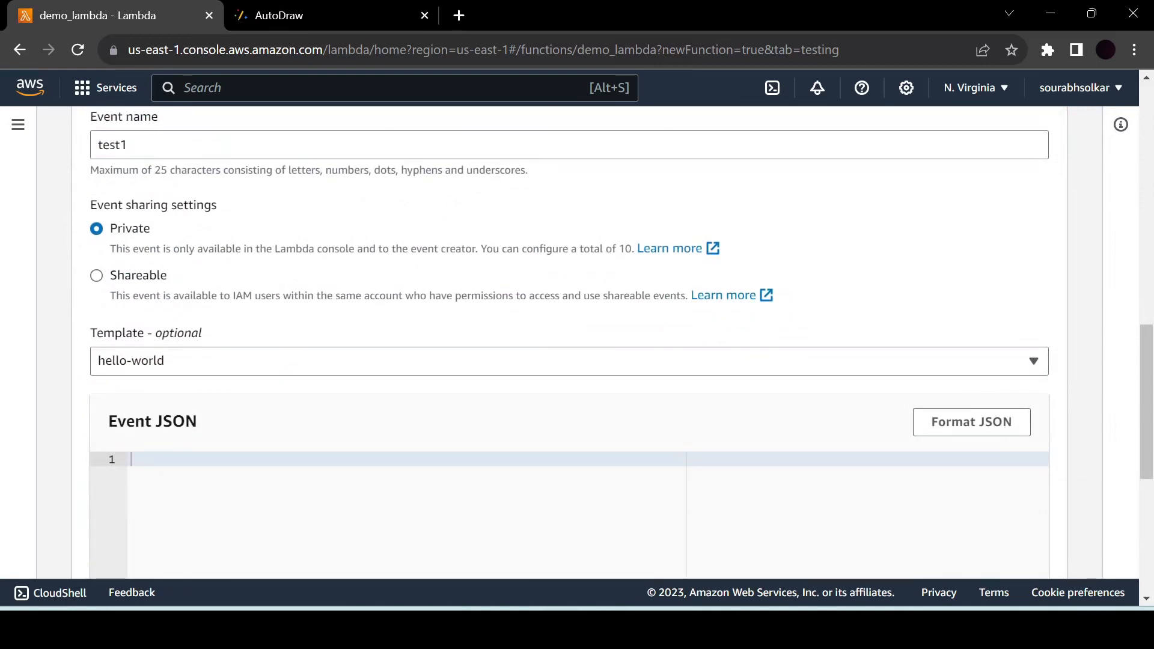
text(})
scroll(1097, 382, up, 10)
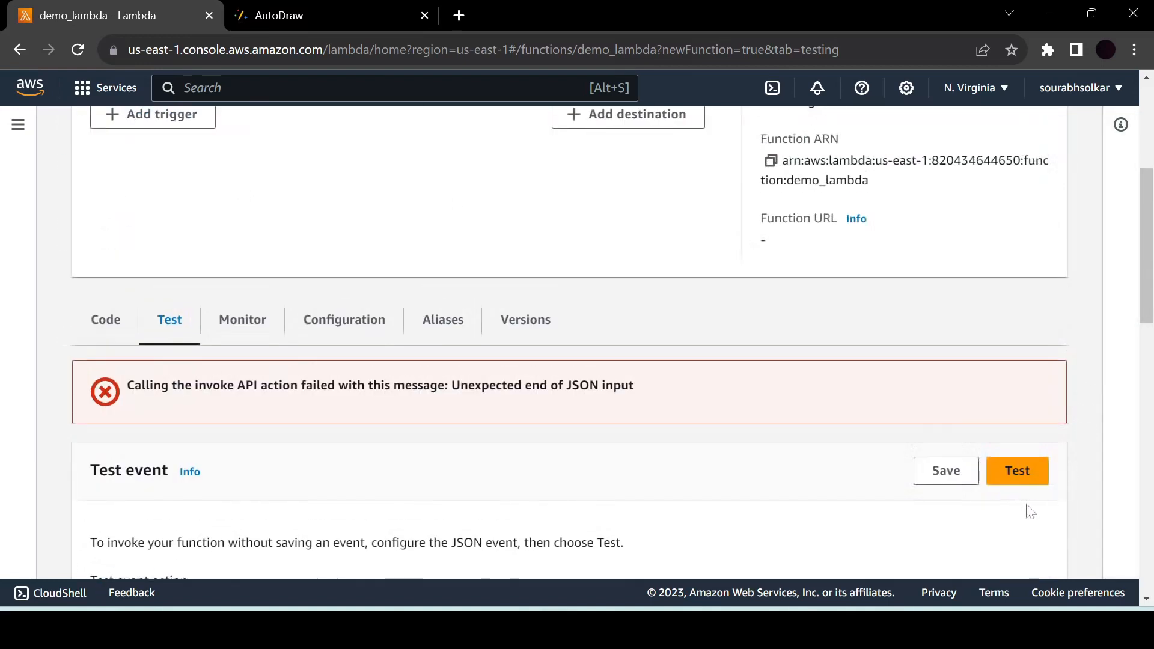
click(1021, 475)
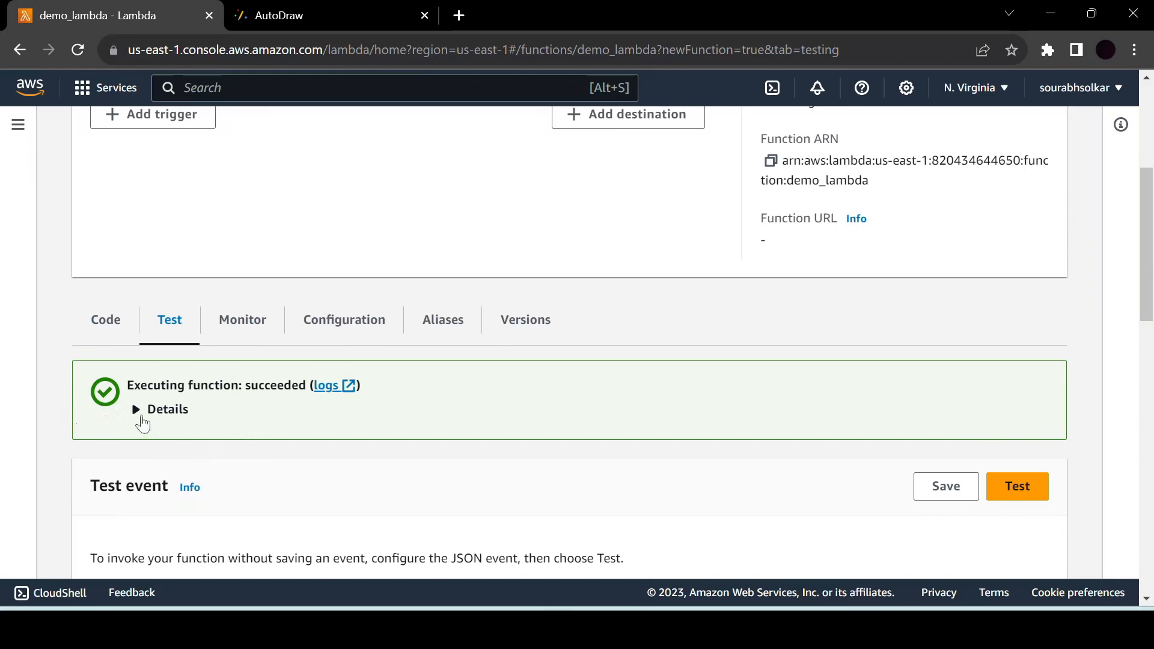
Expand the details of the test execution and examine the response returned by the function.
click(135, 411)
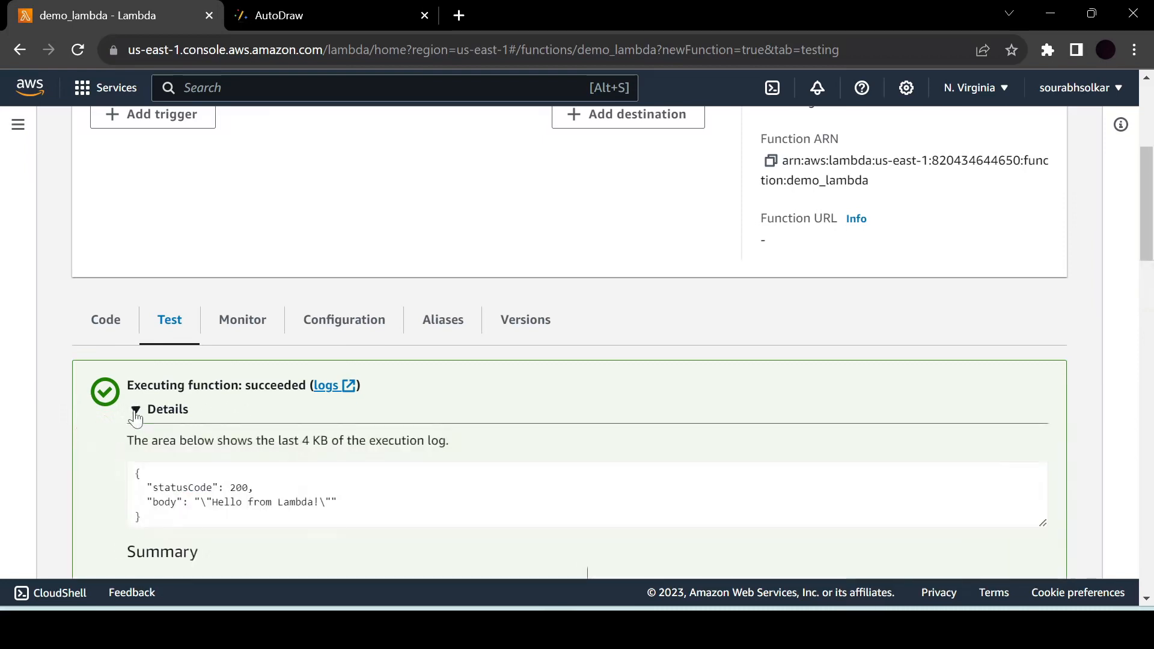
scroll(138, 418, down, 2)
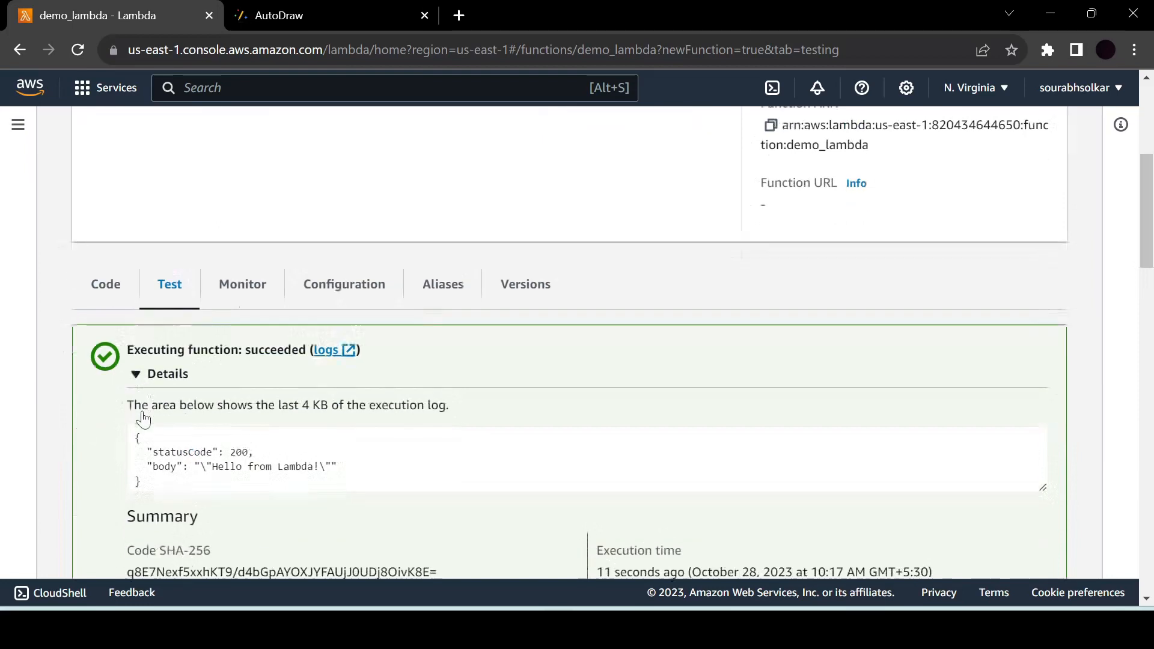
click(361, 412)
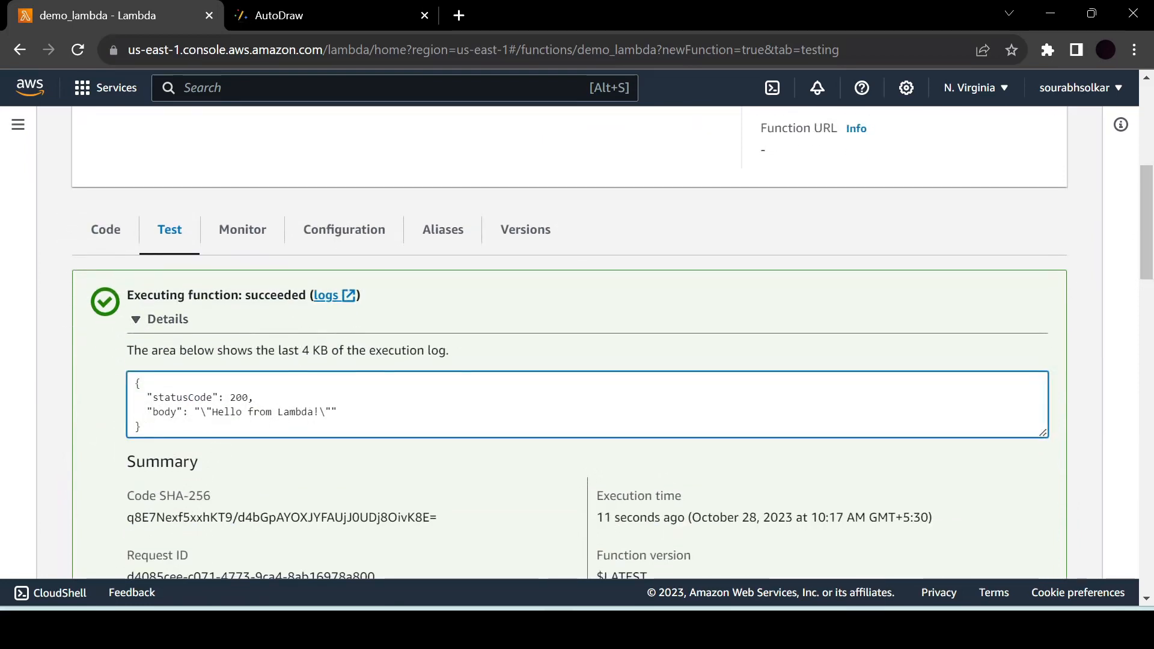
Examine the return statement and the response body in the function's index.mjs handler code.
click(103, 237)
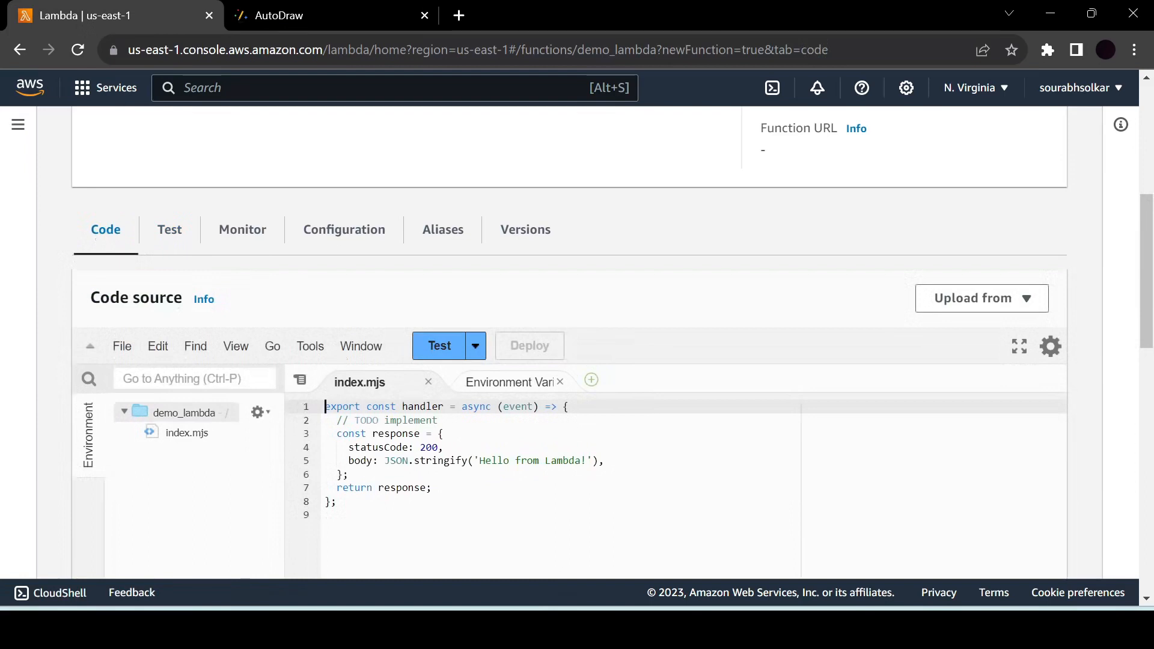
drag(336, 489, 433, 488)
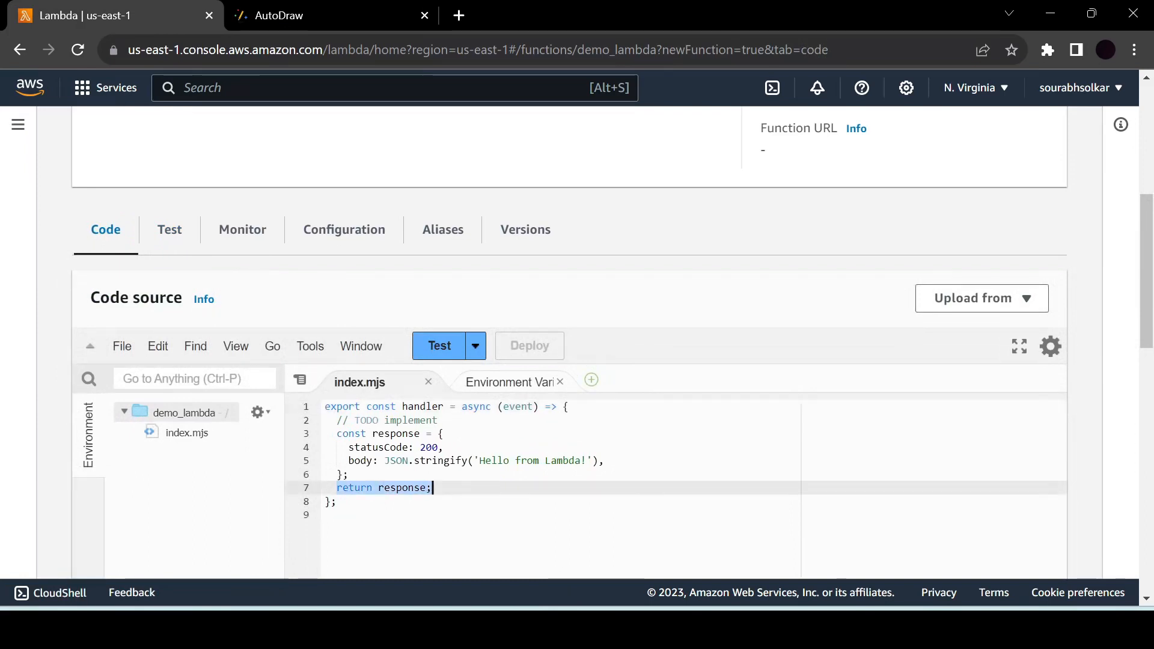
drag(338, 448, 588, 460)
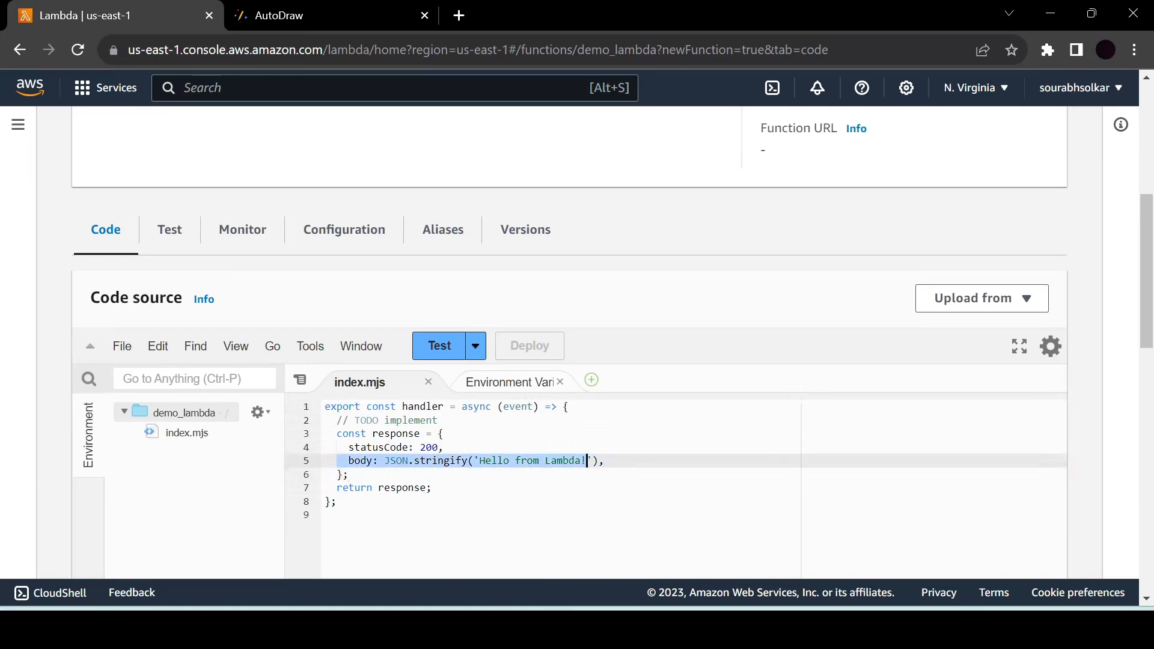
Return to the test result, expand its details and examine the body text against the code.
click(172, 236)
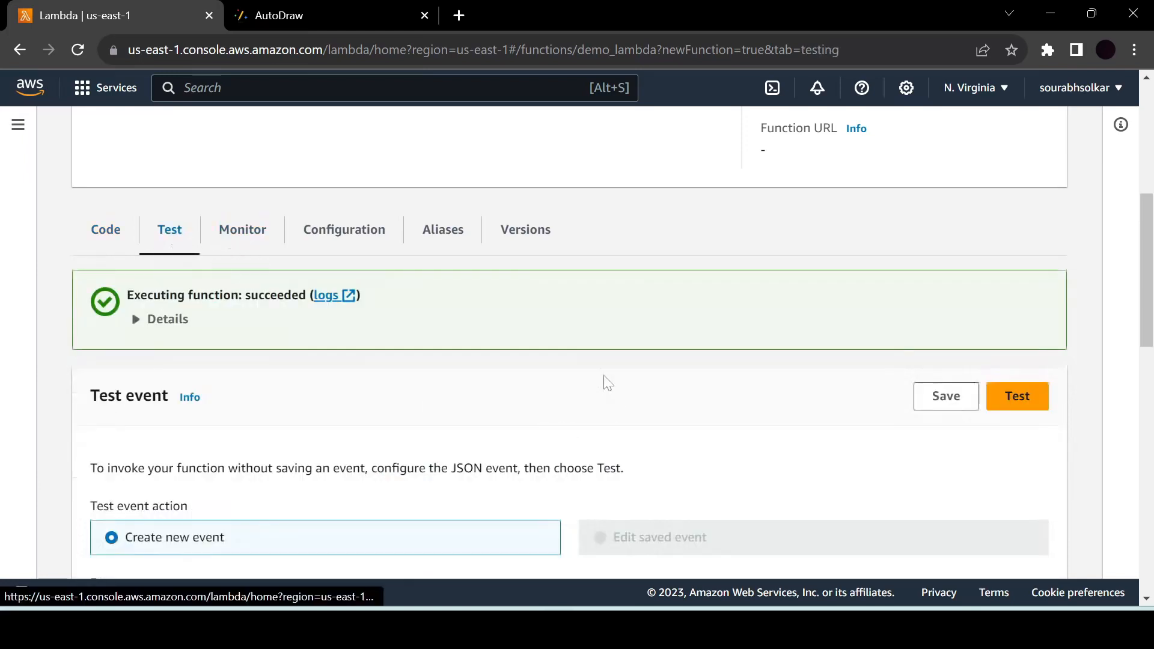
scroll(605, 381, down, 4)
scroll(607, 382, up, 4)
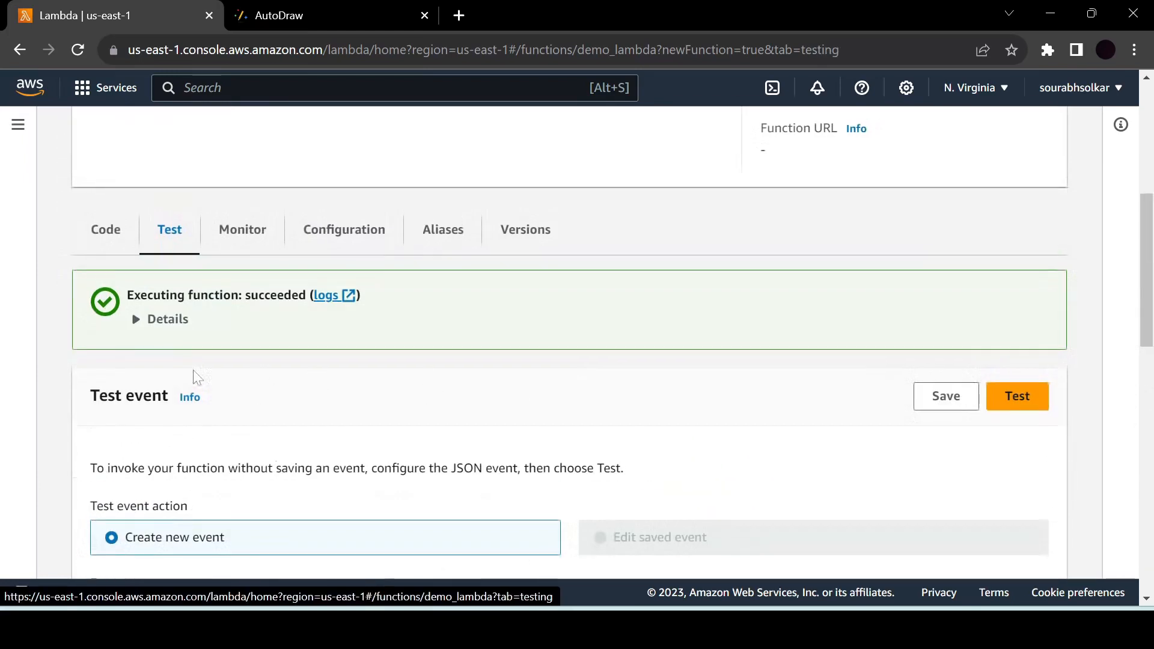
click(144, 320)
drag(208, 412, 337, 412)
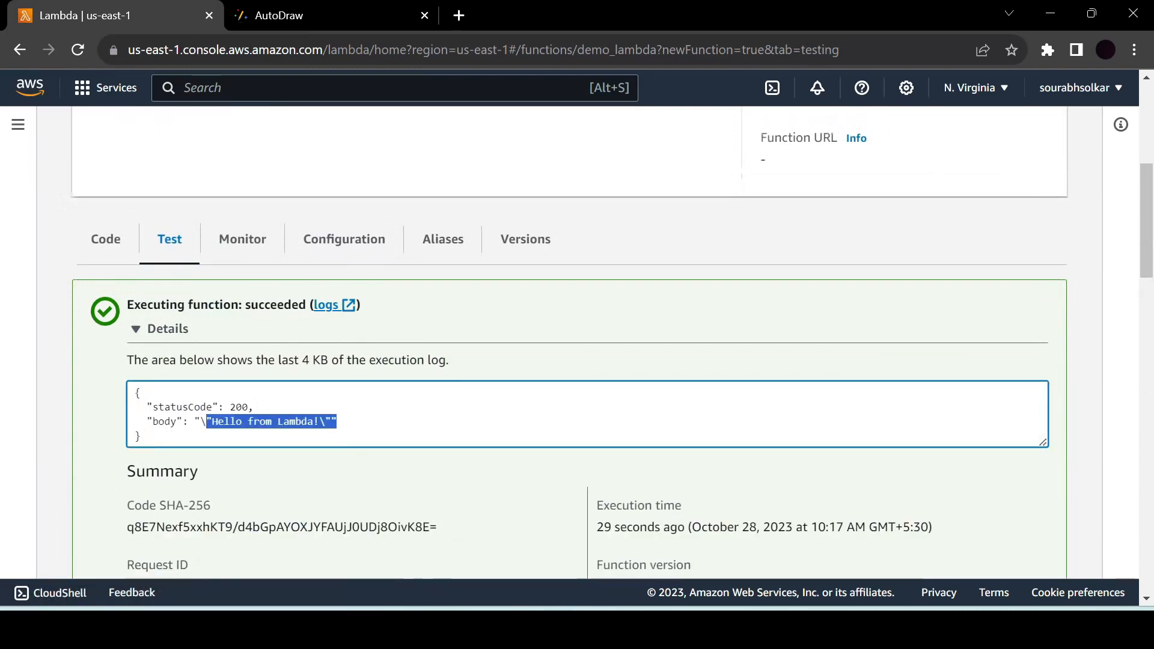
Start adding a trigger to demo_lambda, browse the available trigger sources as far as S3, and cancel without adding one.
scroll(661, 415, up, 6)
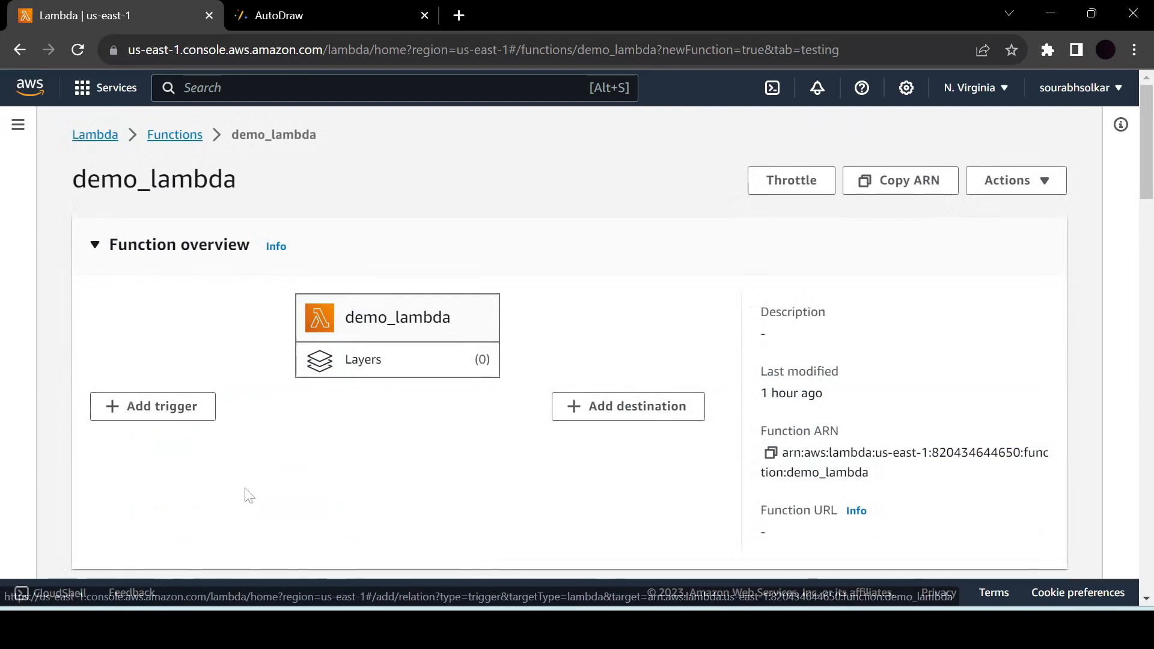
click(157, 413)
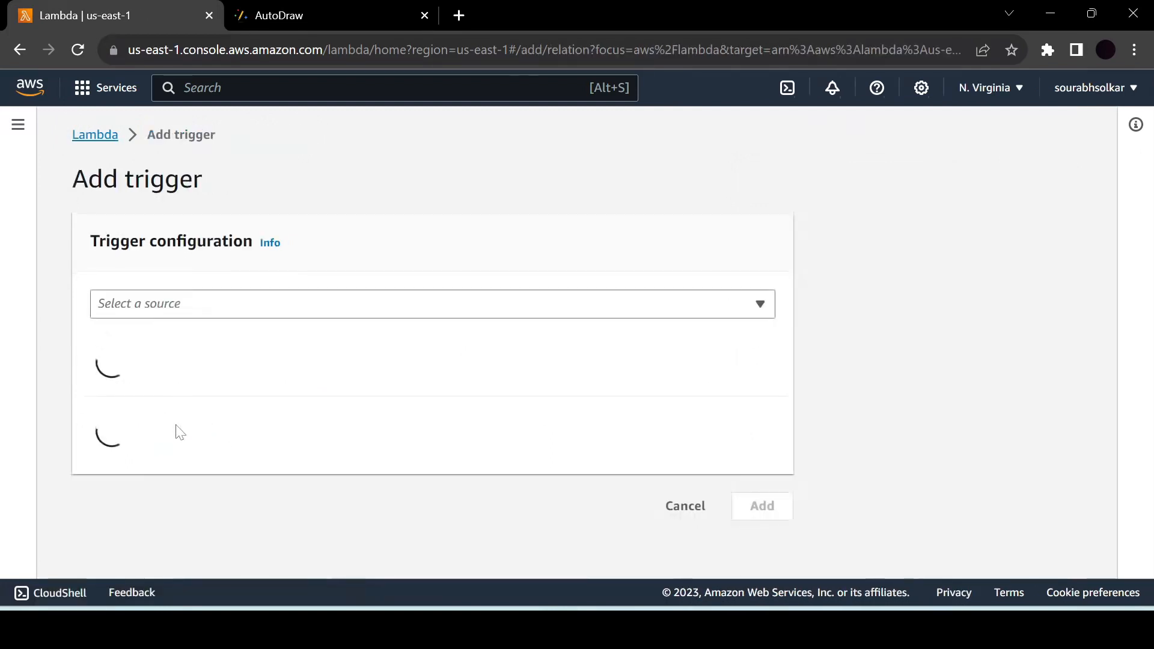
click(760, 305)
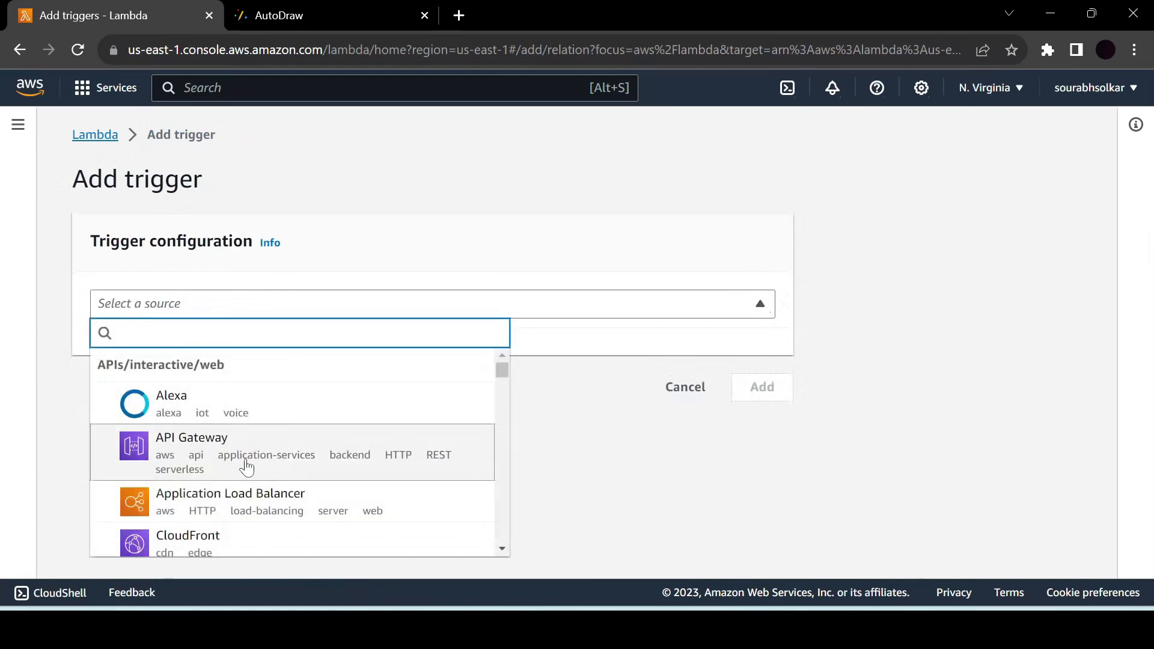
scroll(252, 454, down, 4)
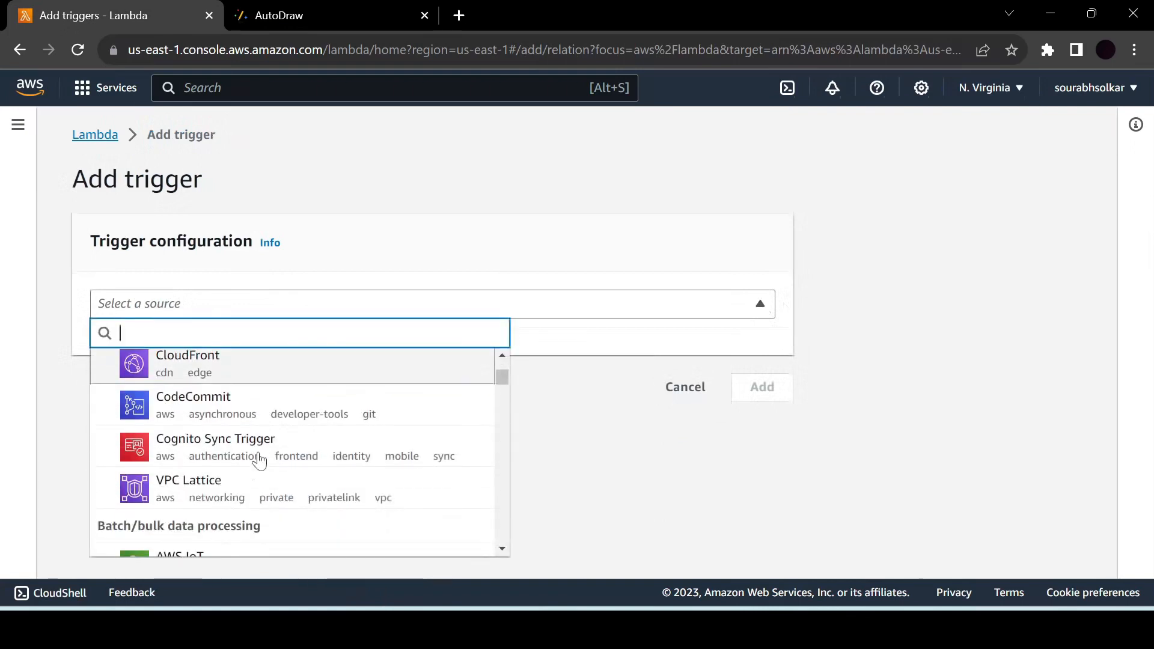
scroll(259, 461, down, 3)
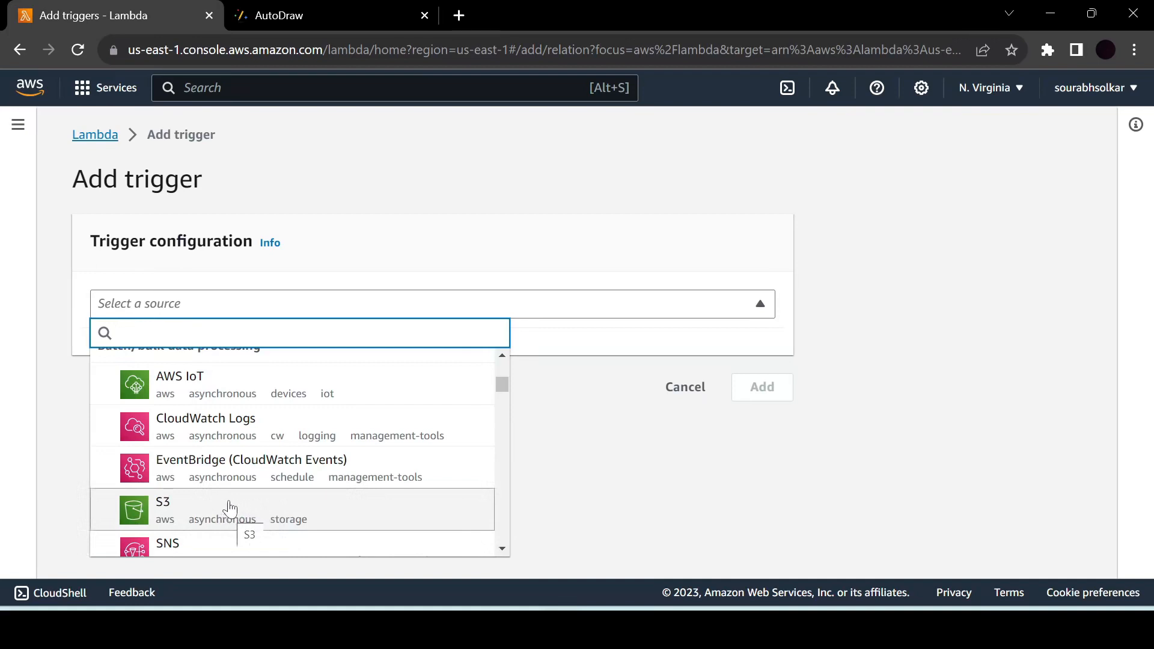
click(701, 424)
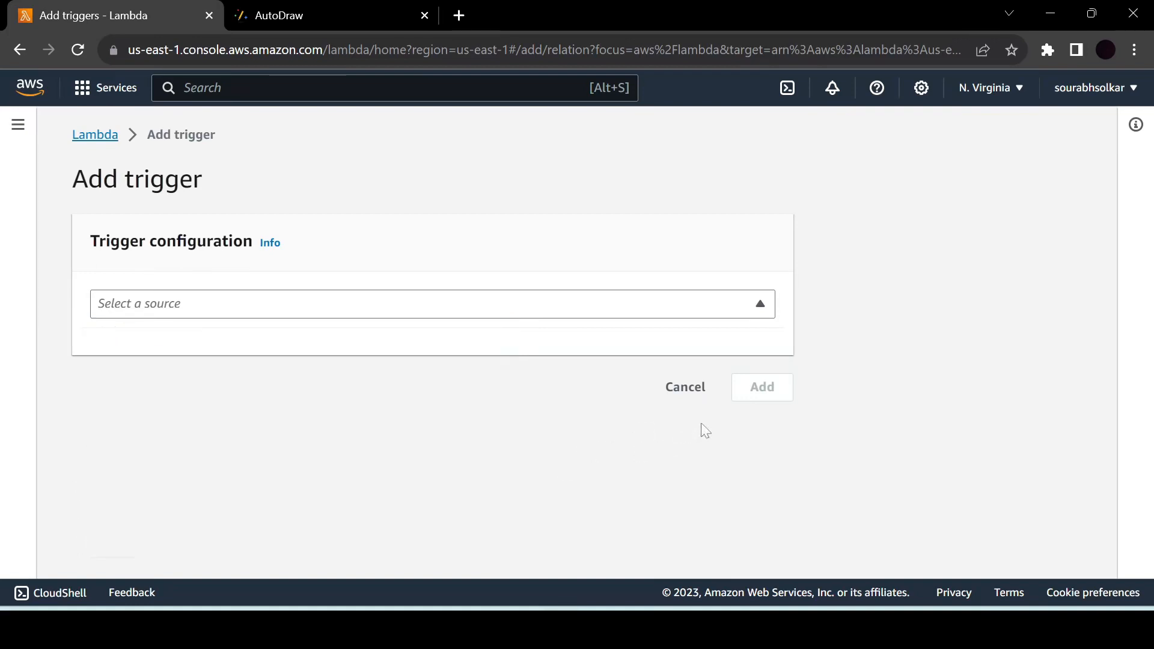
click(686, 389)
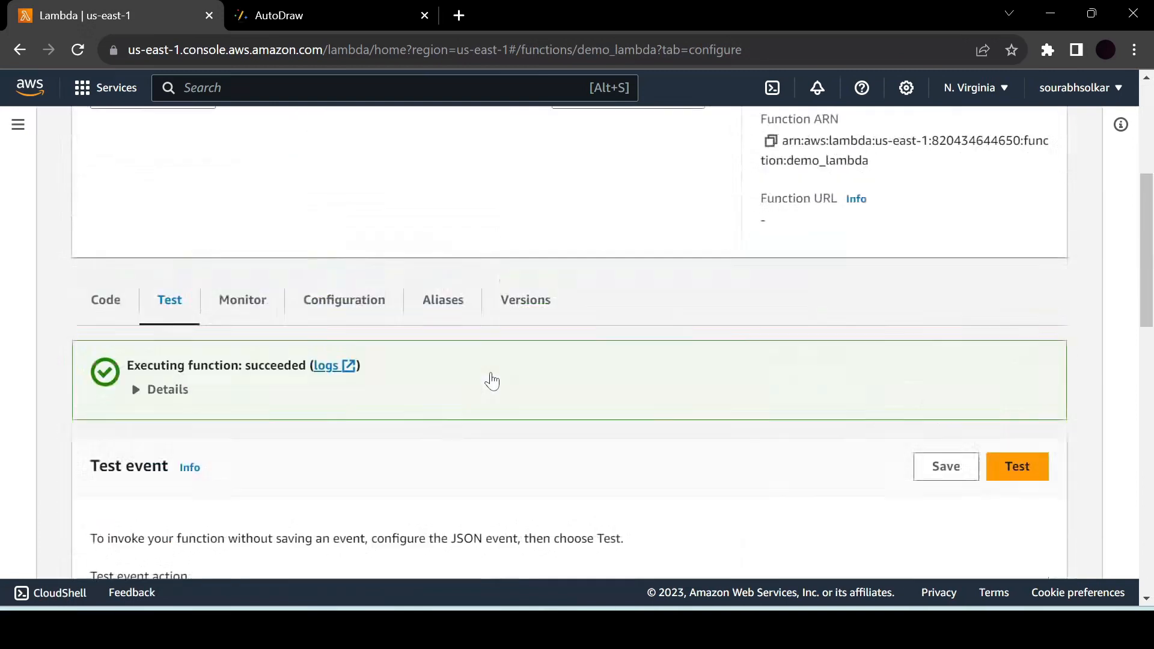
Replace the 'Hello from Lambda!' string in the response body of index.mjs with event.username and deploy the change.
scroll(491, 376, up, 4)
scroll(491, 376, down, 4)
scroll(491, 377, up, 2)
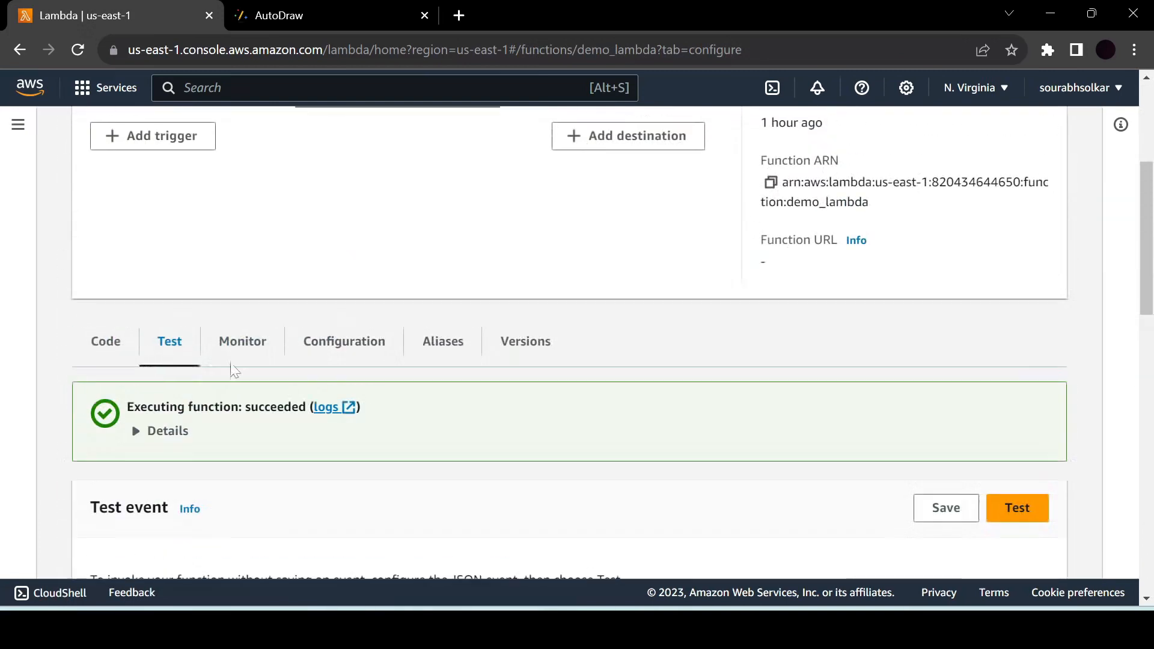
click(105, 342)
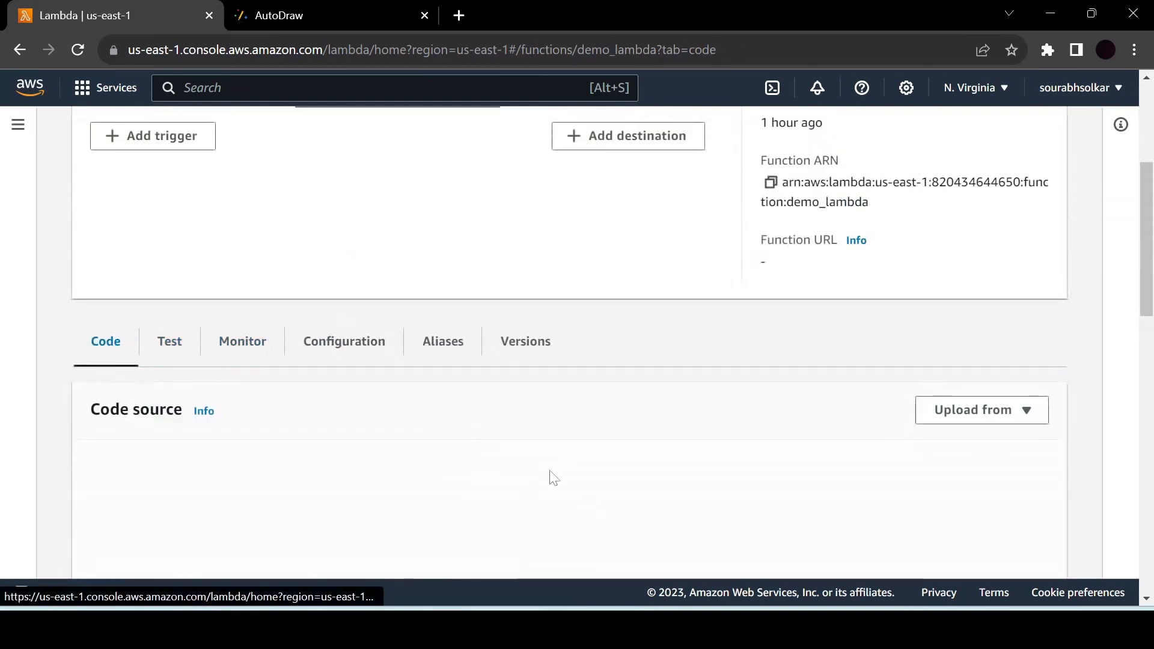
scroll(551, 480, down, 4)
scroll(548, 476, up, 3)
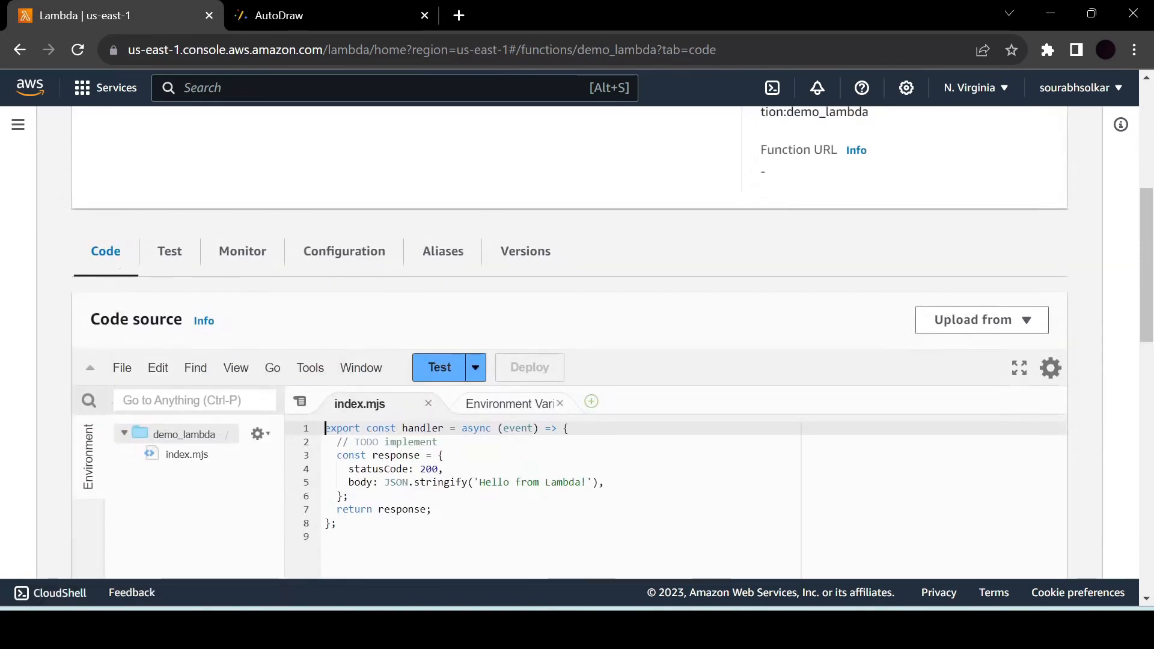
drag(474, 482, 582, 482)
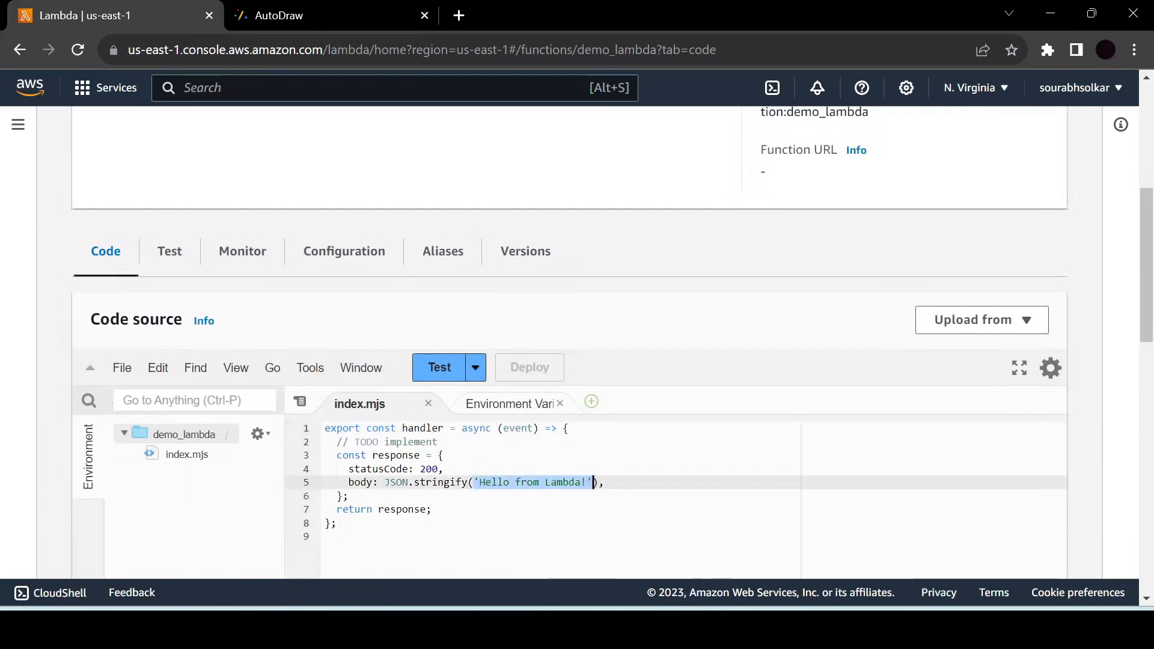
text(event)
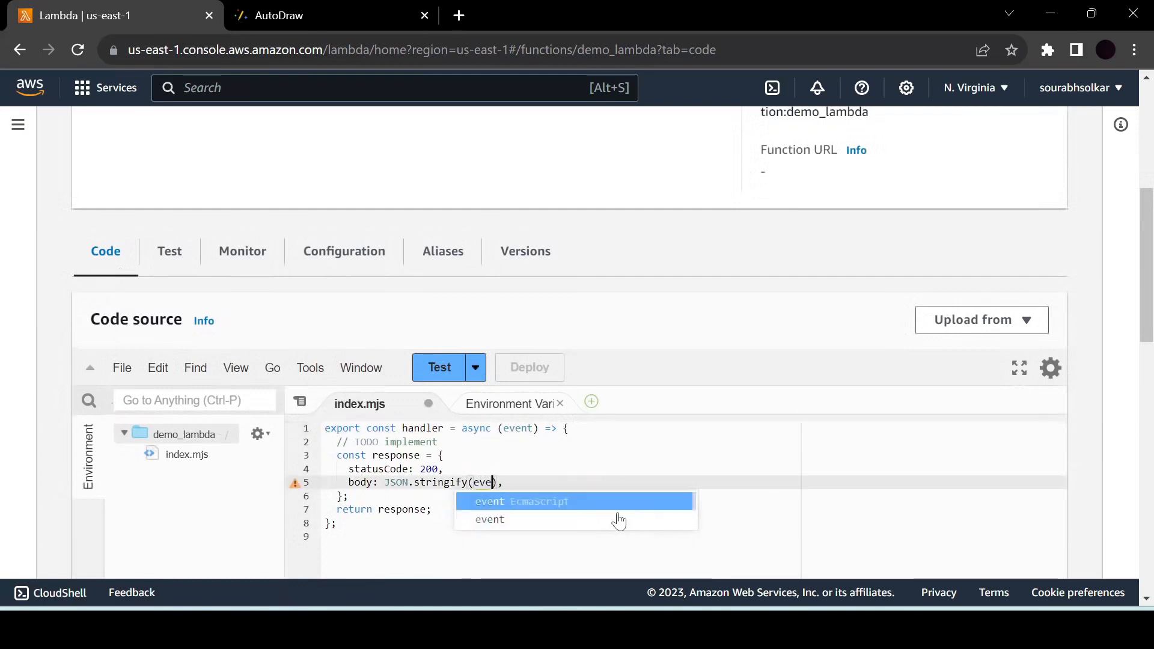
key(Escape)
text(username)
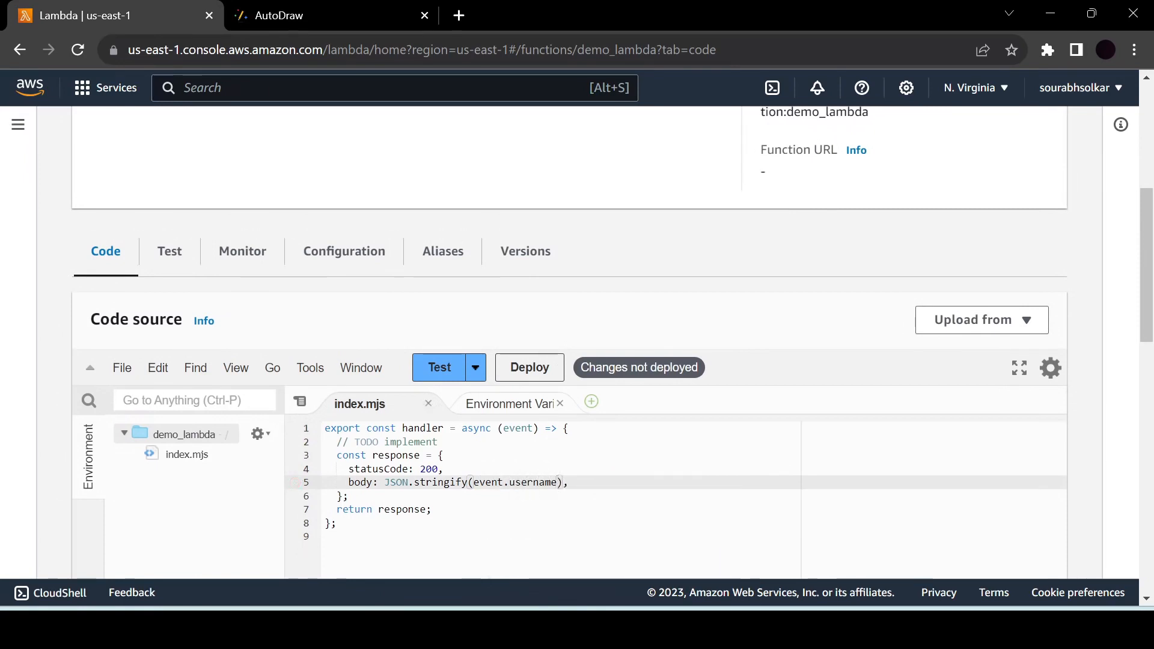
scroll(577, 343, down, 1)
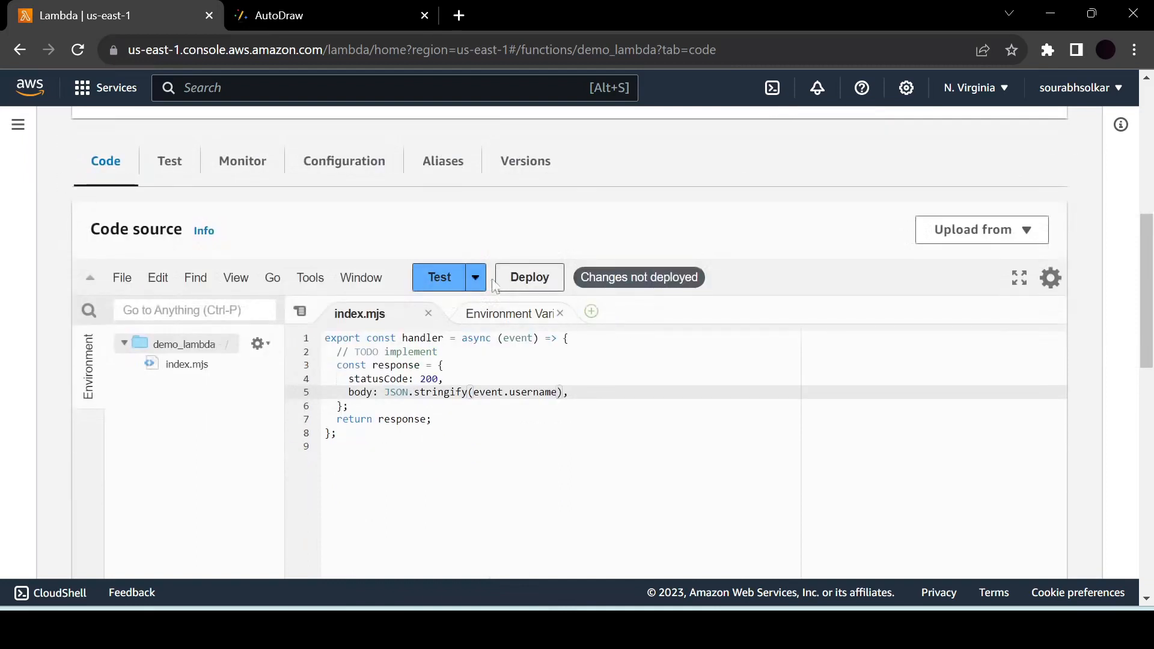
click(525, 288)
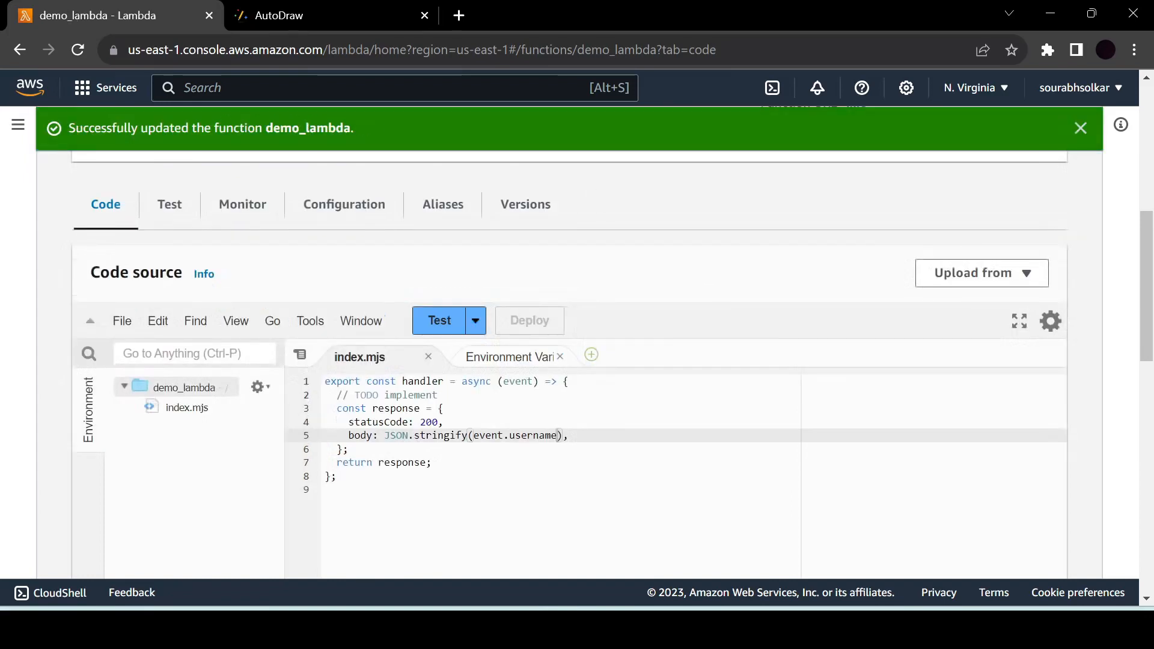
Set the test event's JSON to {"username":"JHM"}.
click(169, 204)
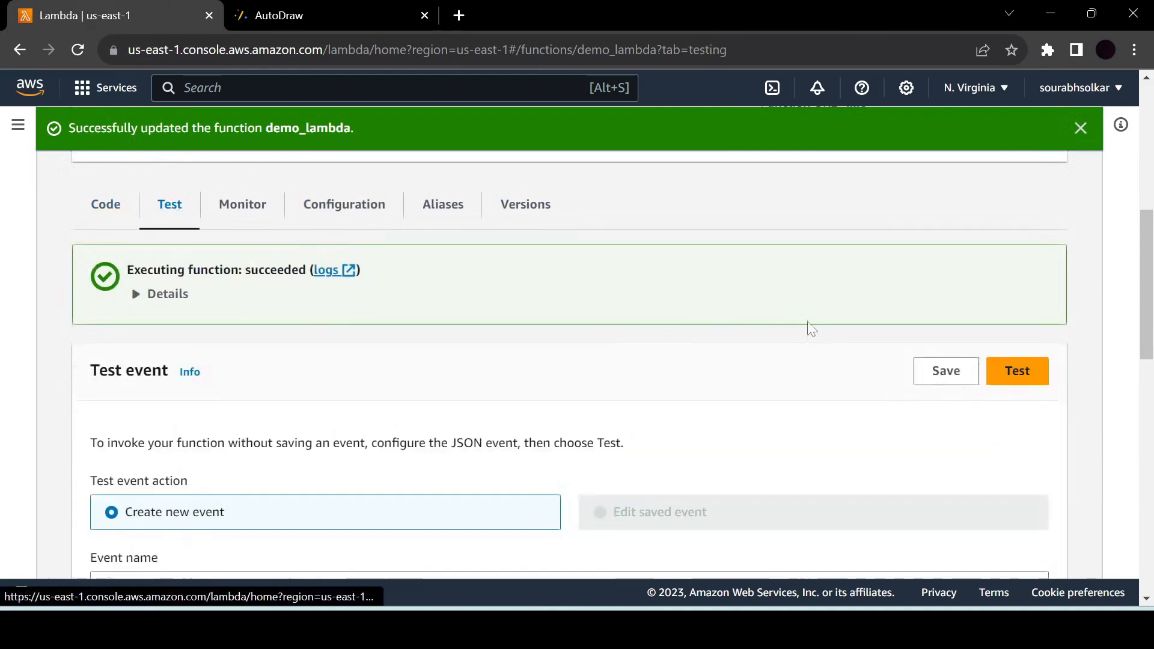
scroll(811, 328, down, 8)
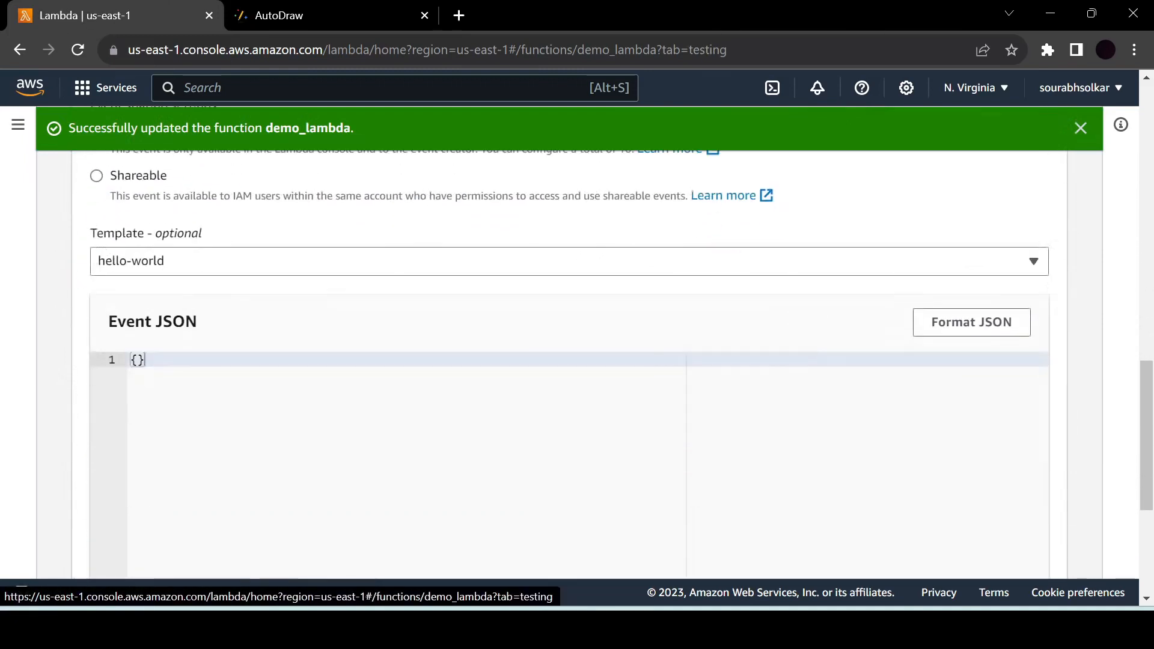
click(139, 360)
text(username)
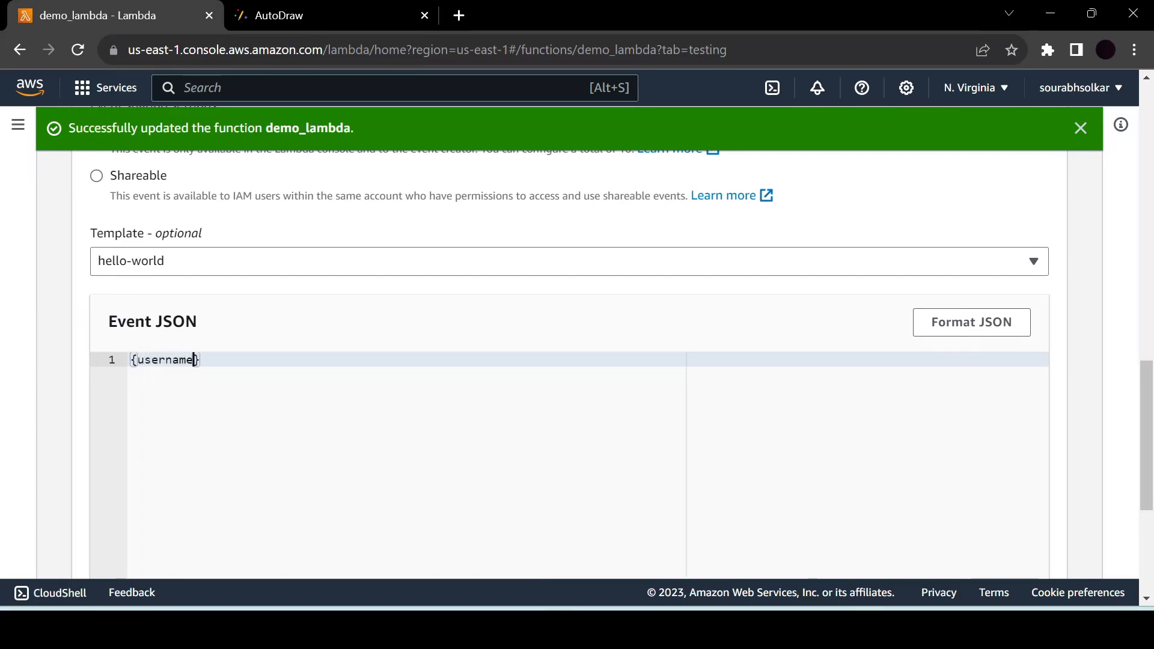
text(:"JHM")
key(Right)
key(Right)
key(Right)
key(Right)
key(Right)
key(Right)
text(")
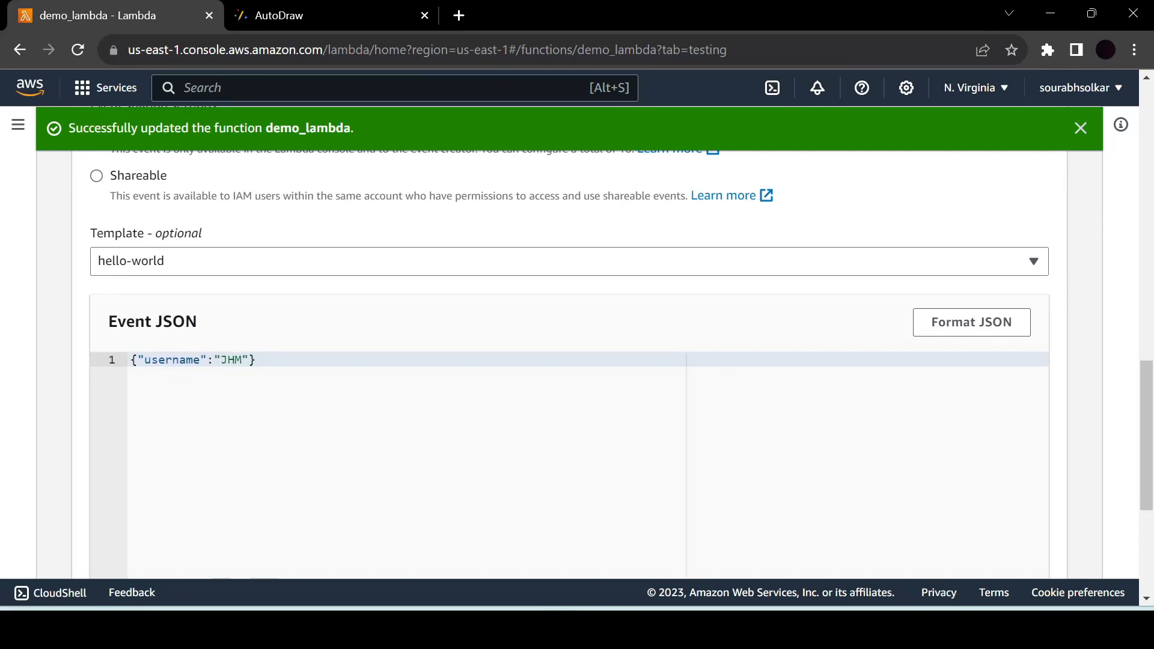
Run the function test with the username event.
scroll(569, 364, up, 4)
scroll(860, 271, up, 1)
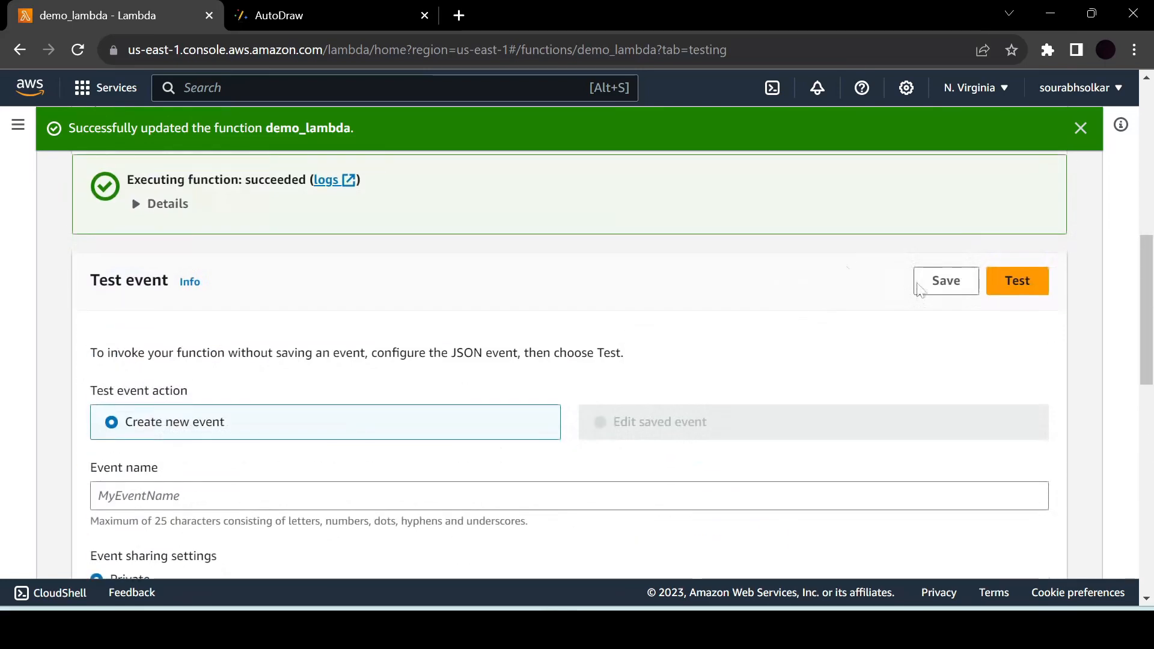
click(1035, 282)
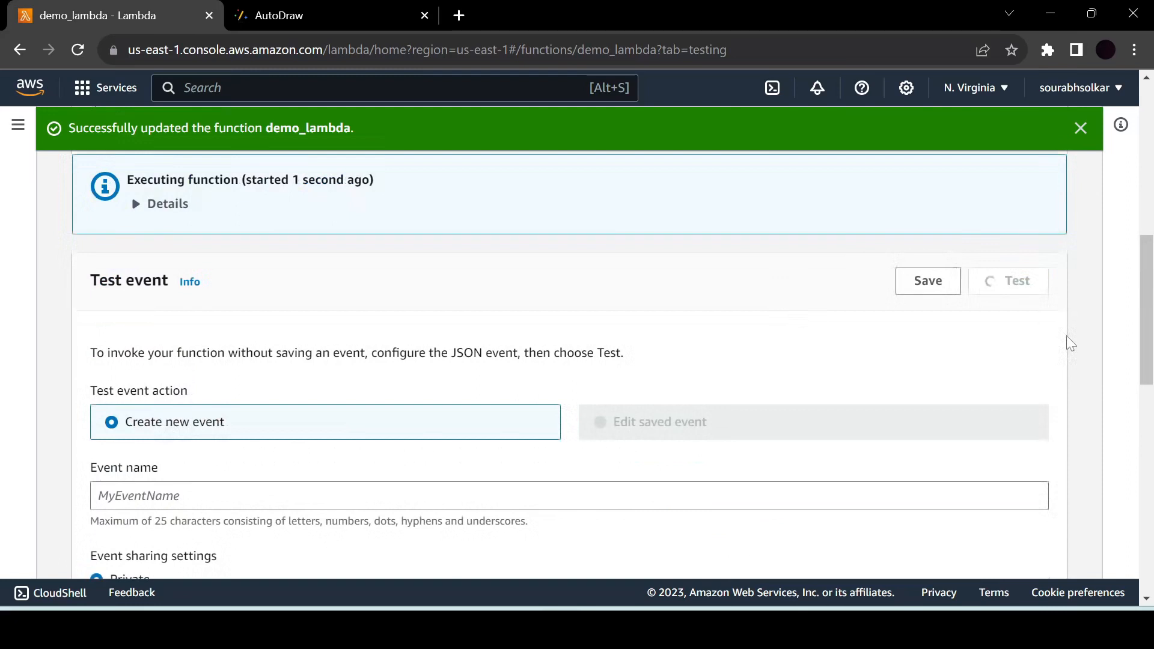
Change the response body in index.mjs to JSON.stringify(event) so it returns the whole event, and deploy the function.
scroll(213, 223, up, 1)
click(106, 205)
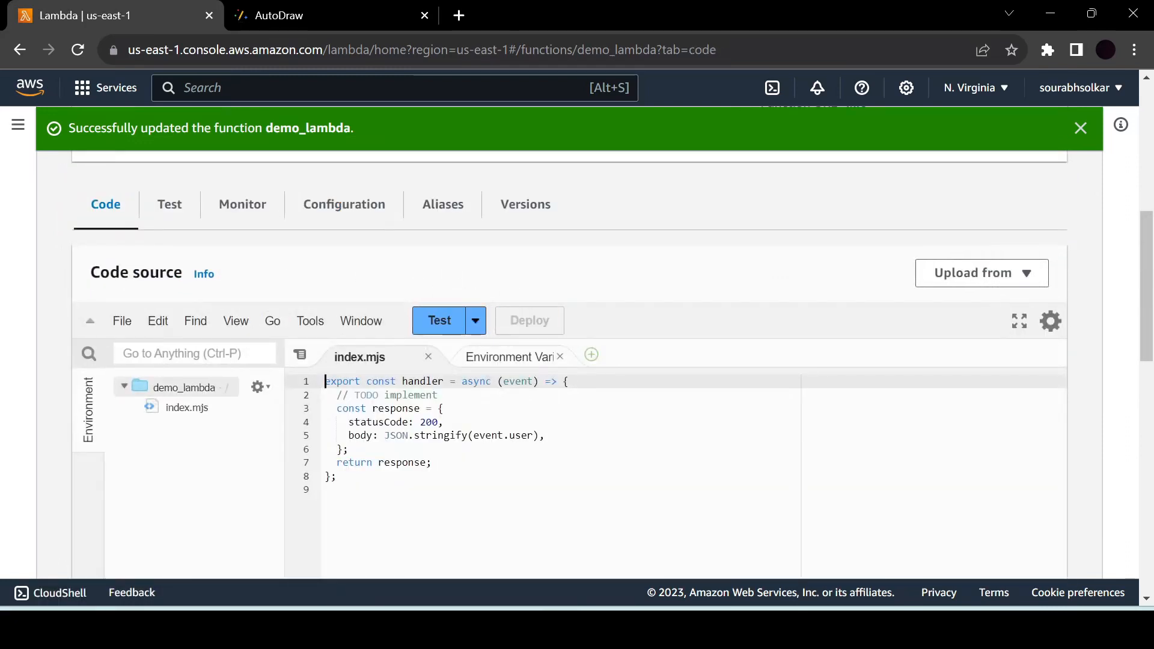
mouse_move(535, 435)
mouse_down()
mouse_move(468, 435)
mouse_move(540, 436)
mouse_up()
key(BackSpace)
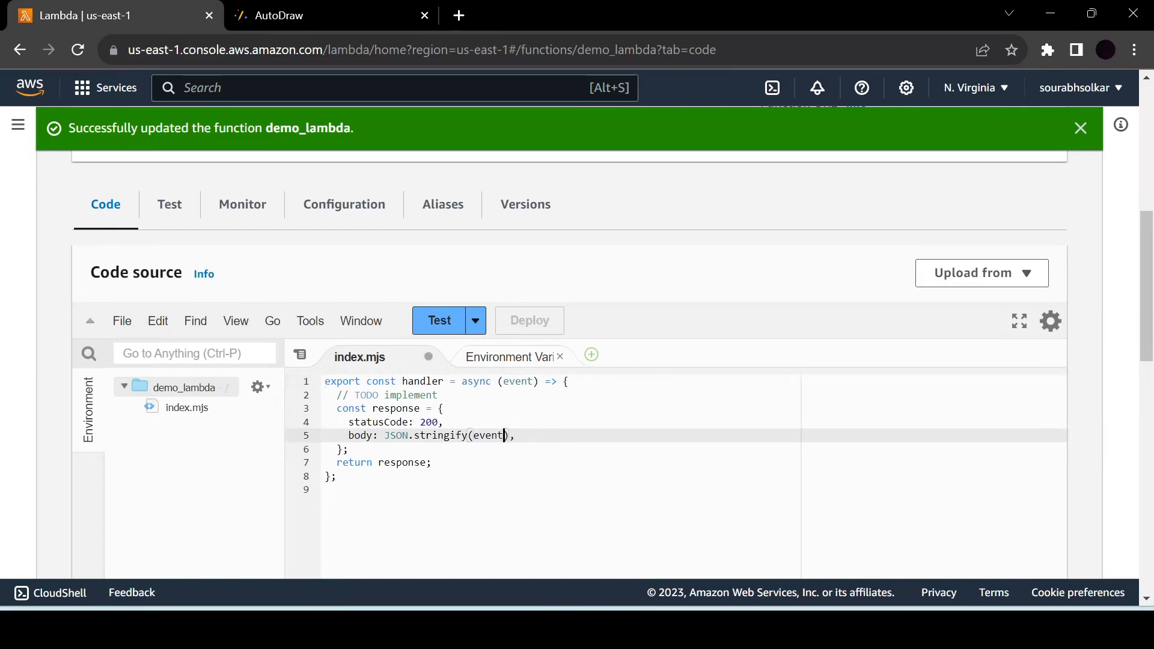
click(505, 327)
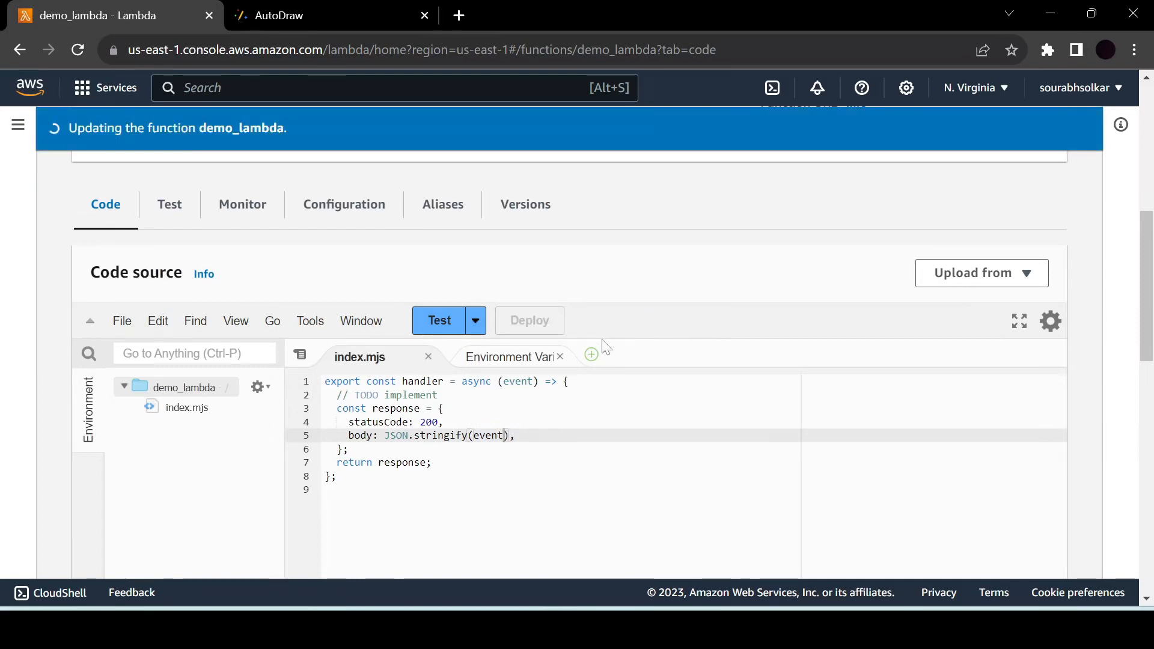
Rerun the test on the updated function and examine the response body in the execution details.
click(169, 207)
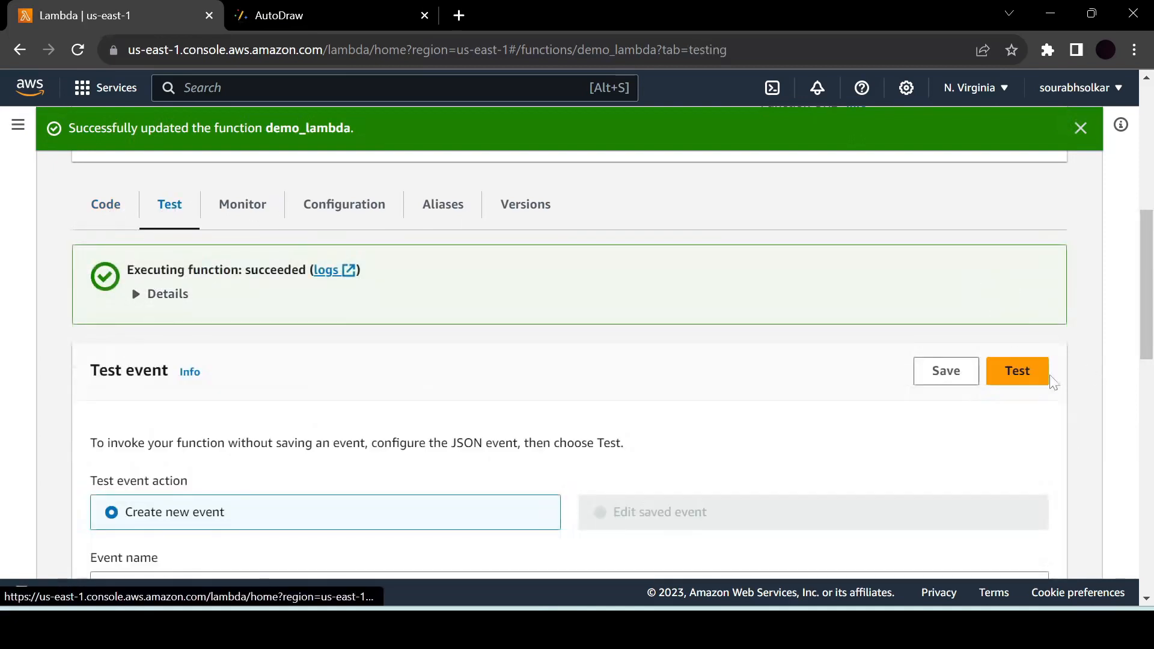
click(1029, 373)
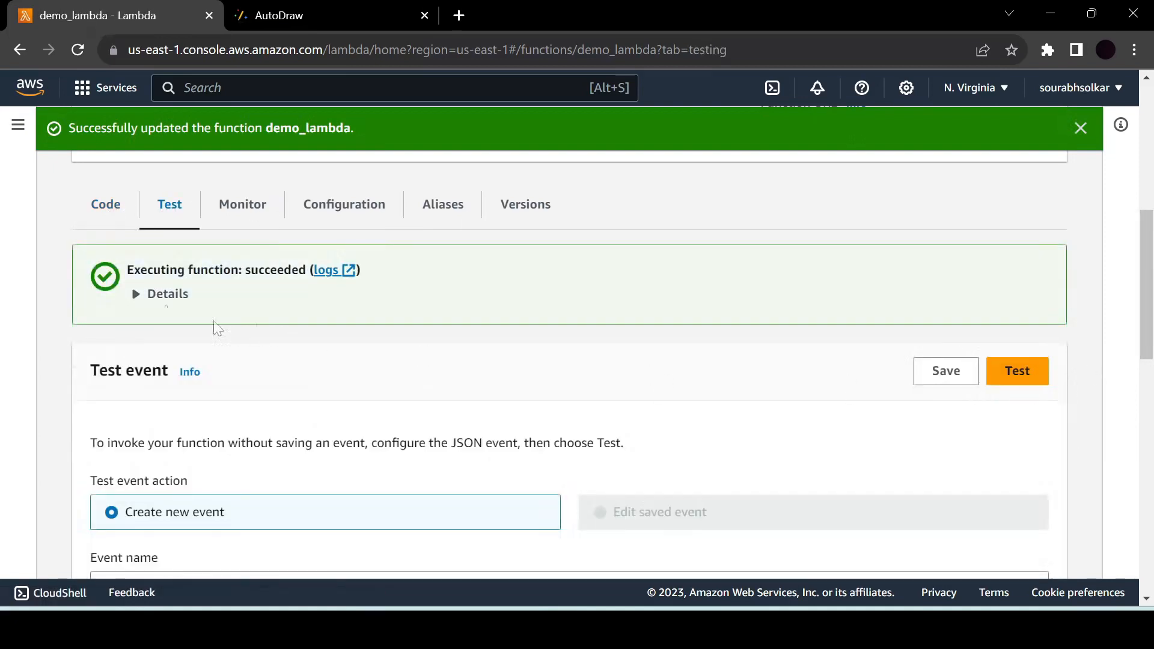
click(136, 293)
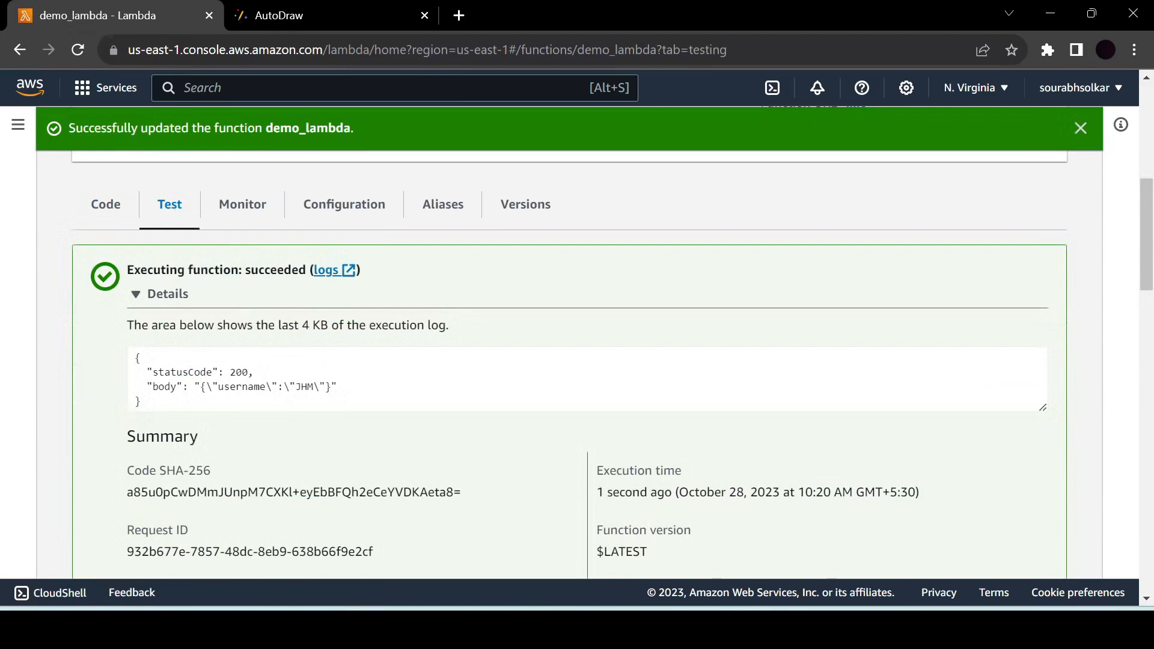
drag(200, 387, 338, 387)
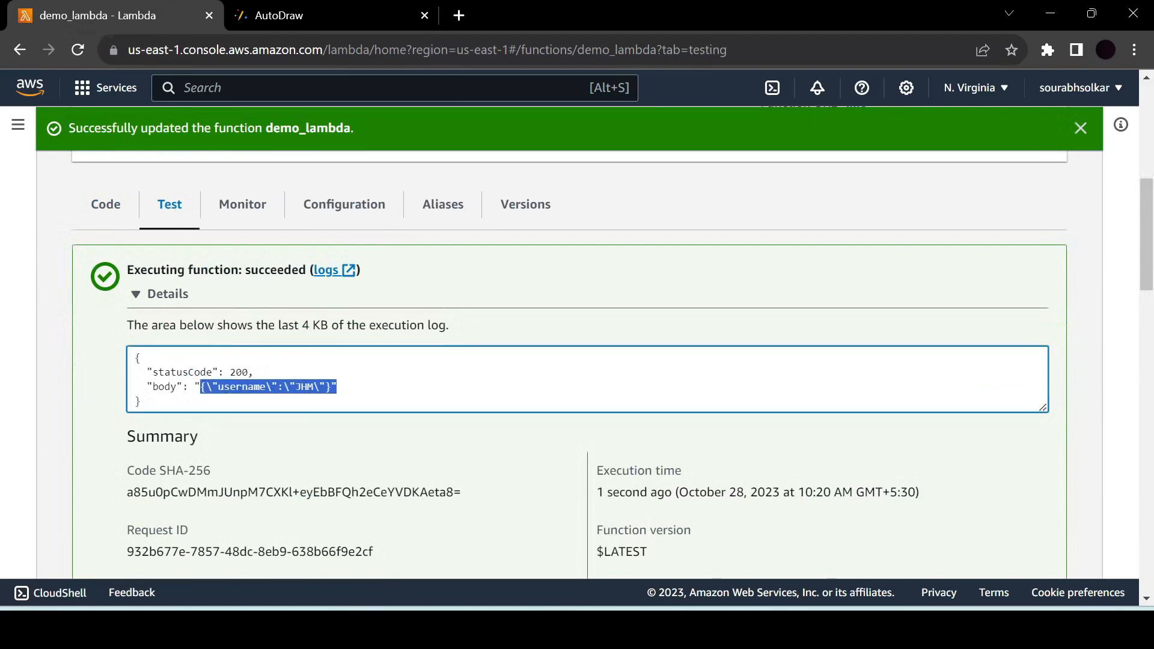
scroll(452, 399, up, 1)
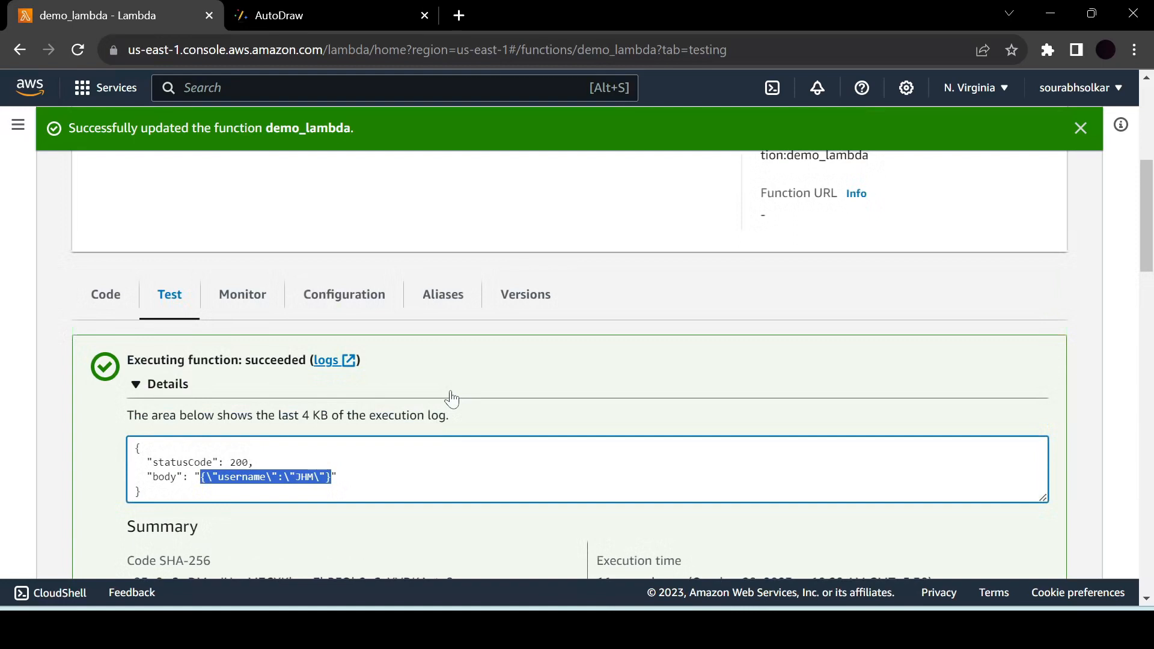
scroll(452, 399, down, 1)
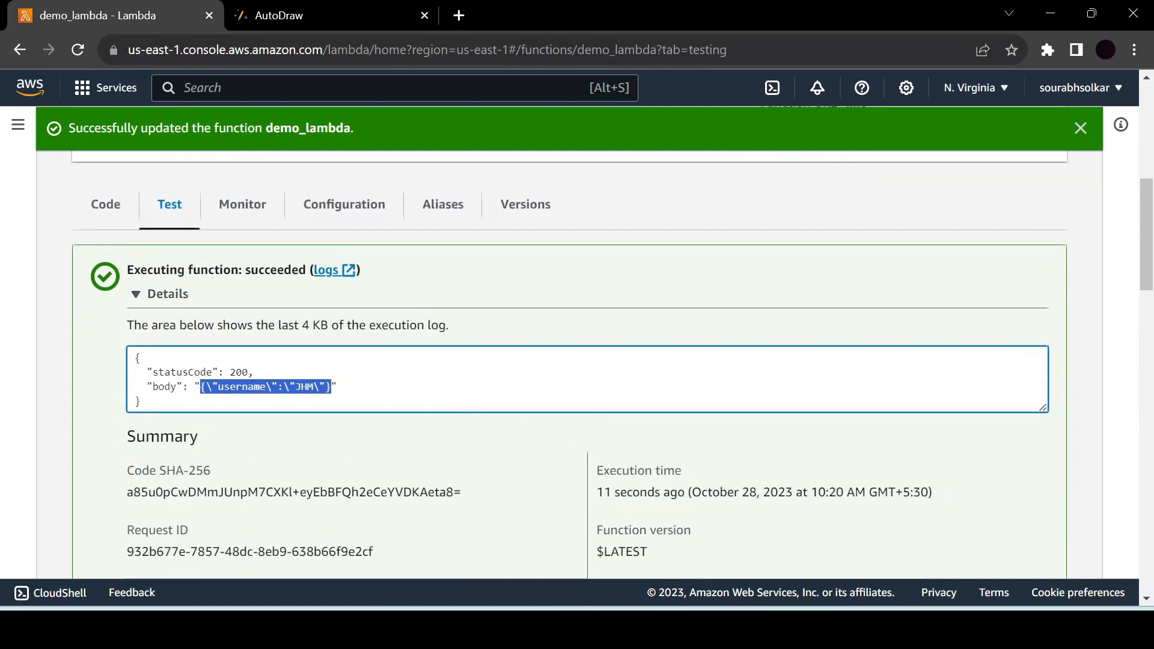